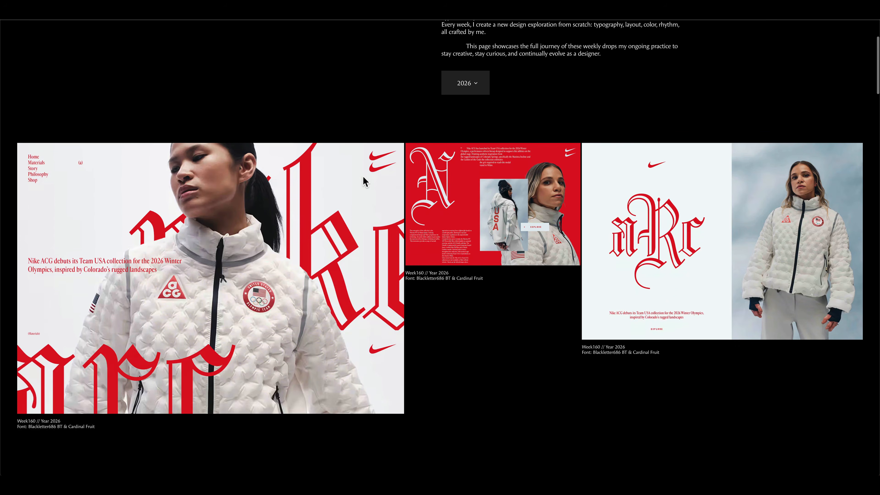
# Browse the finished 2026 gallery to examine its poster grid and scroll-in behaviour, and return to the page's beginning.
pyautogui.scroll(-10, 178, 235)
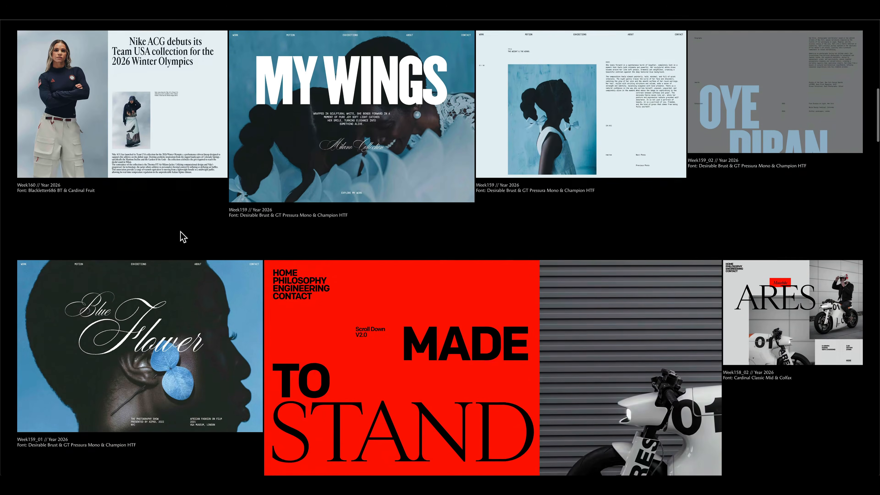
pyautogui.scroll(-4, 186, 235)
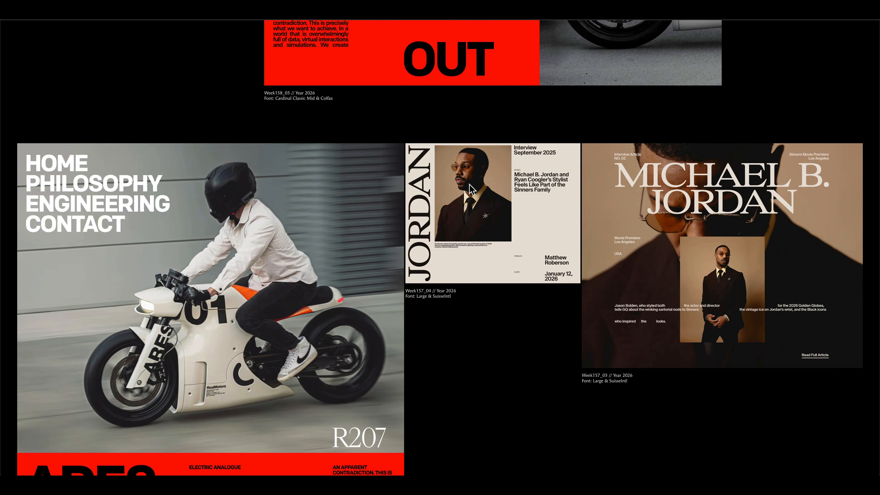
pyautogui.scroll(-2, 327, 220)
pyautogui.scroll(-10, 312, 243)
pyautogui.scroll(-15, 381, 236)
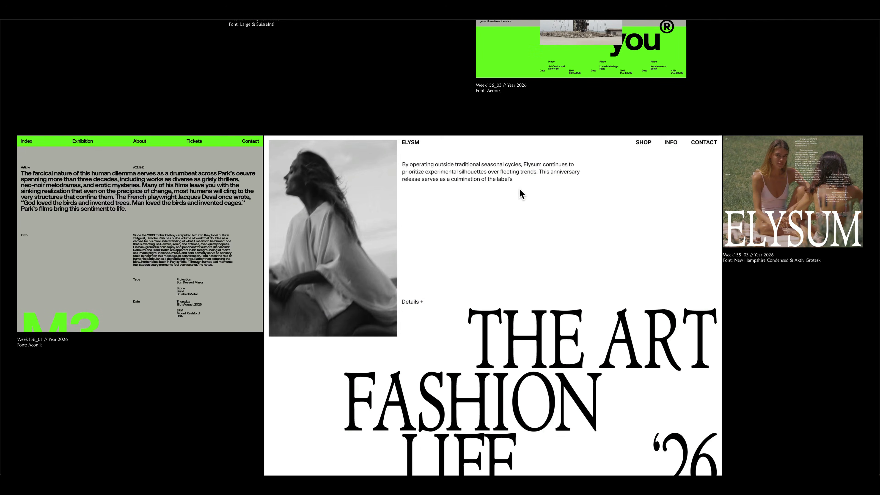
pyautogui.scroll(-16, 519, 189)
pyautogui.scroll(-2, 410, 215)
pyautogui.scroll(20, 408, 210)
pyautogui.scroll(8, 416, 212)
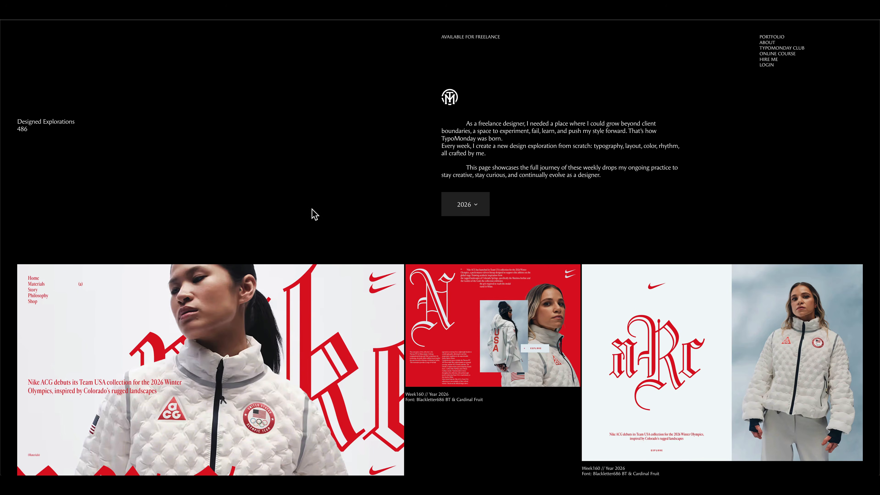
# Switch the gallery to the 2025 designs and examine how its posters appear while scrolling.
pyautogui.click(465, 205)
pyautogui.click(465, 225)
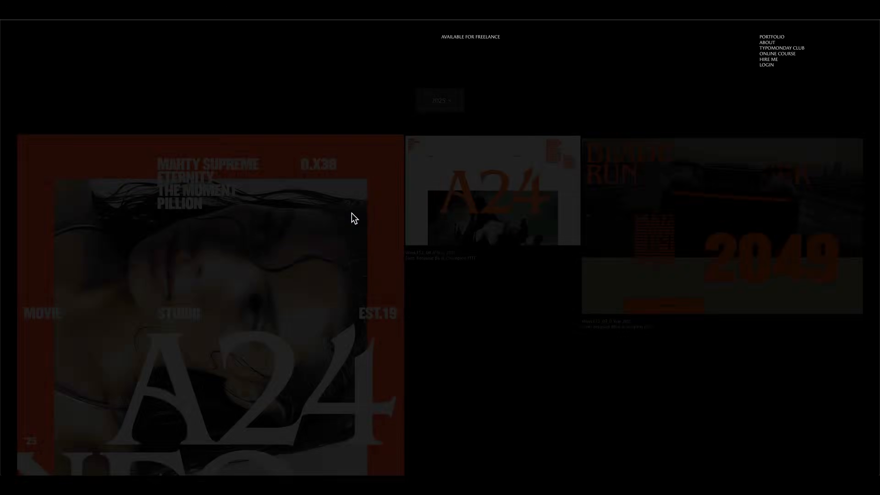
pyautogui.scroll(-15, 324, 220)
pyautogui.scroll(-20, 306, 222)
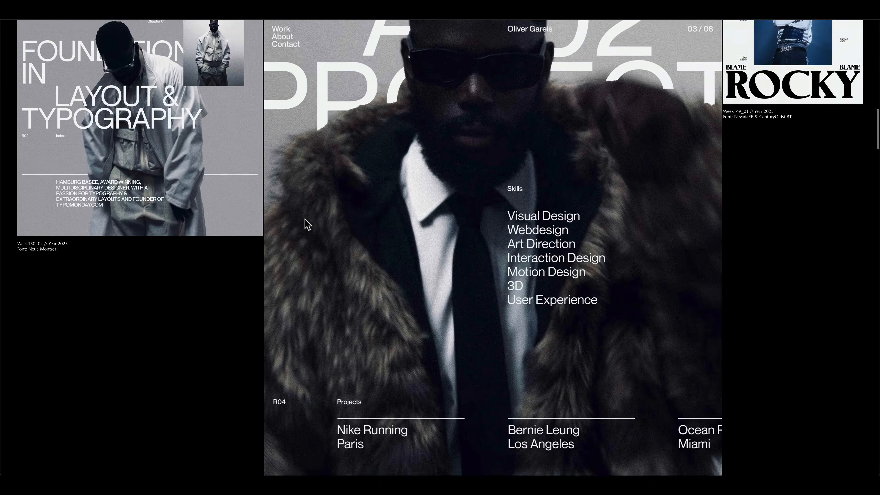
pyautogui.scroll(-15, 305, 225)
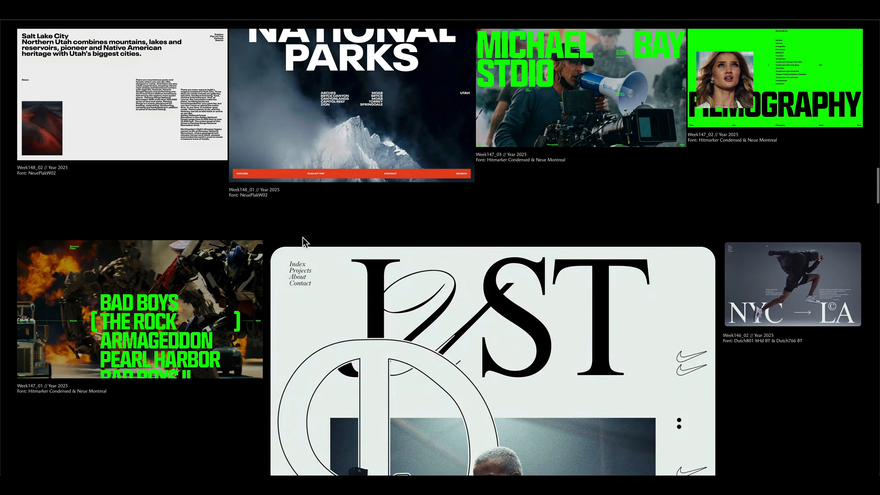
pyautogui.scroll(-20, 301, 238)
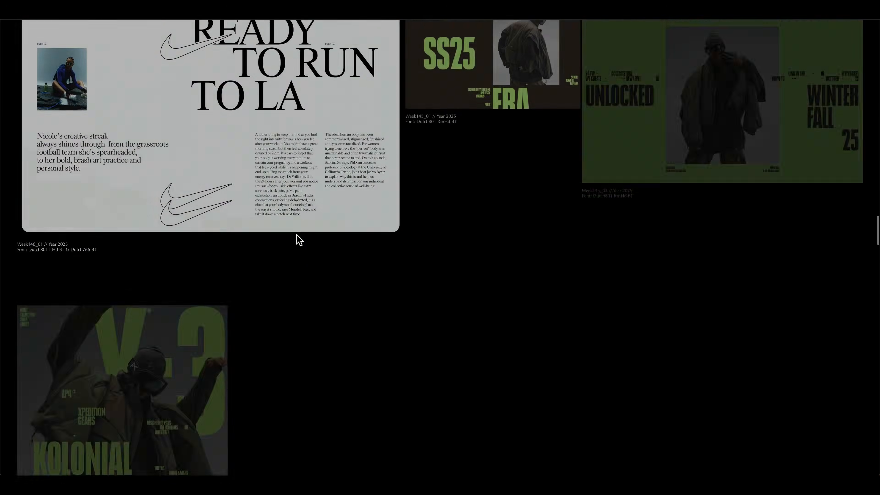
pyautogui.scroll(-10, 296, 238)
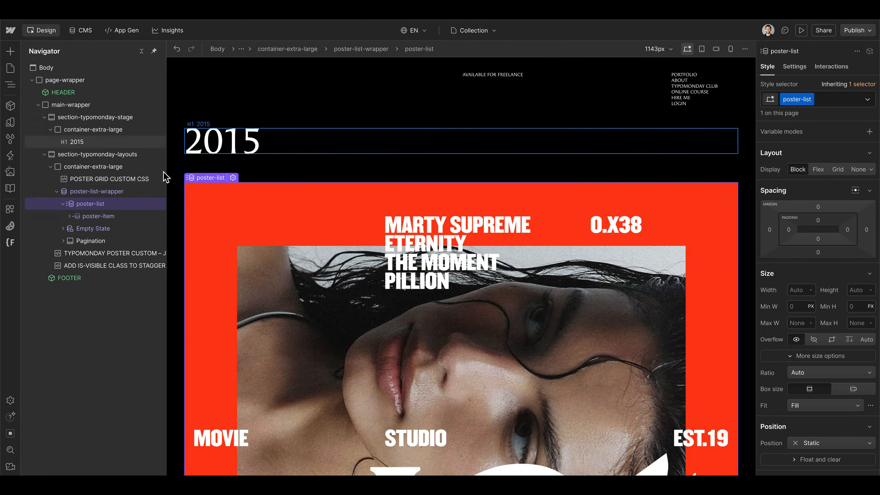
# Set the poster-list's display to Grid with three columns.
pyautogui.click(114, 193)
pyautogui.click(90, 205)
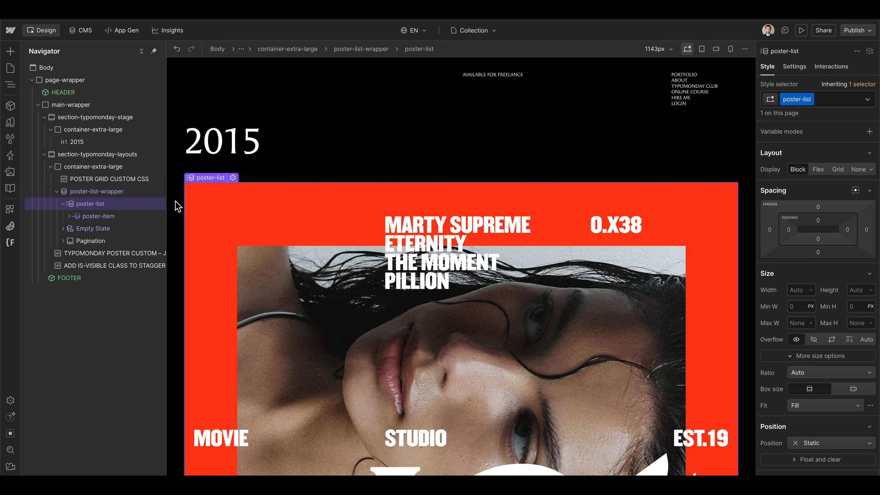
pyautogui.click(836, 169)
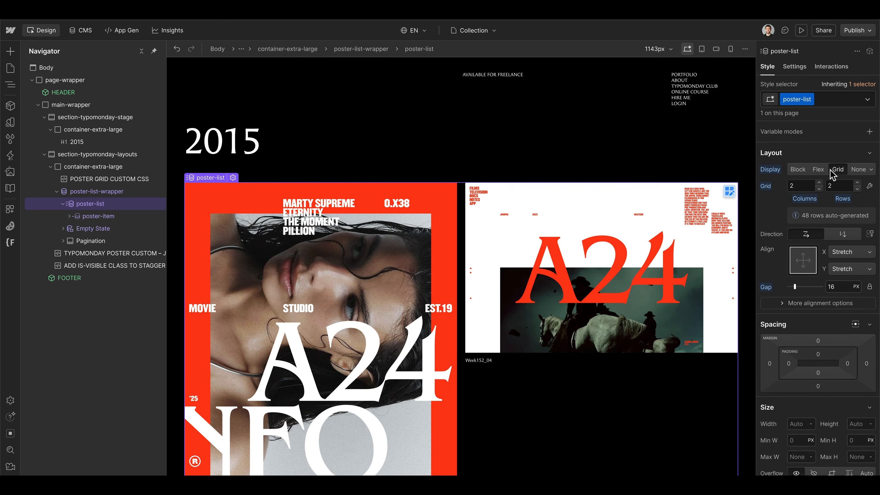
pyautogui.click(819, 182)
pyautogui.scroll(-5, 520, 147)
pyautogui.scroll(5, 215, 254)
# Create a scroll-triggered interaction on the poster-item and name it "Poster SlideUp".
pyautogui.click(111, 217)
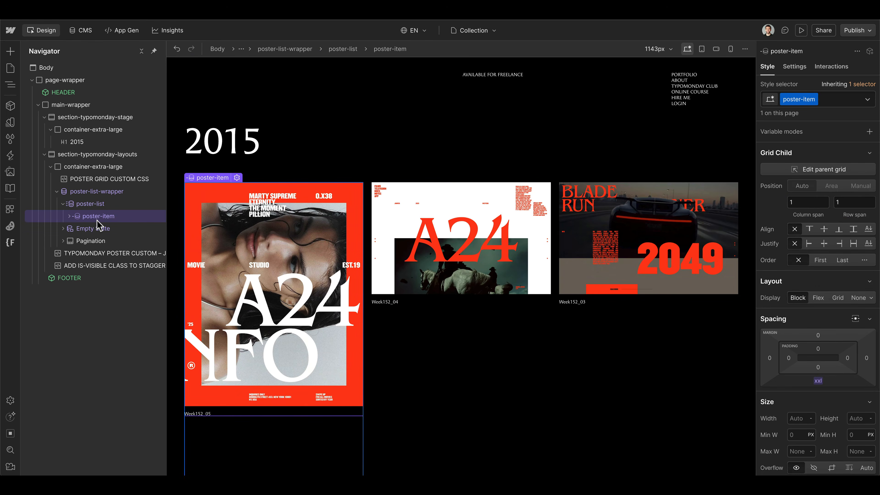
pyautogui.click(841, 67)
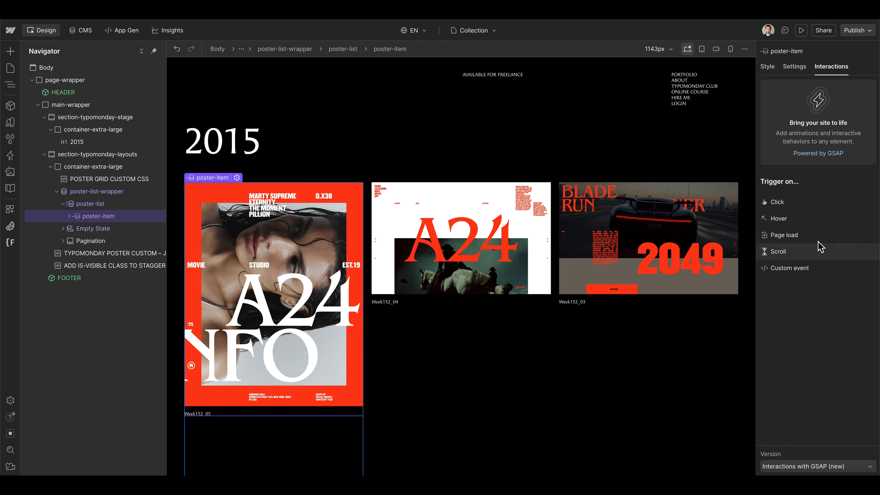
pyautogui.click(795, 251)
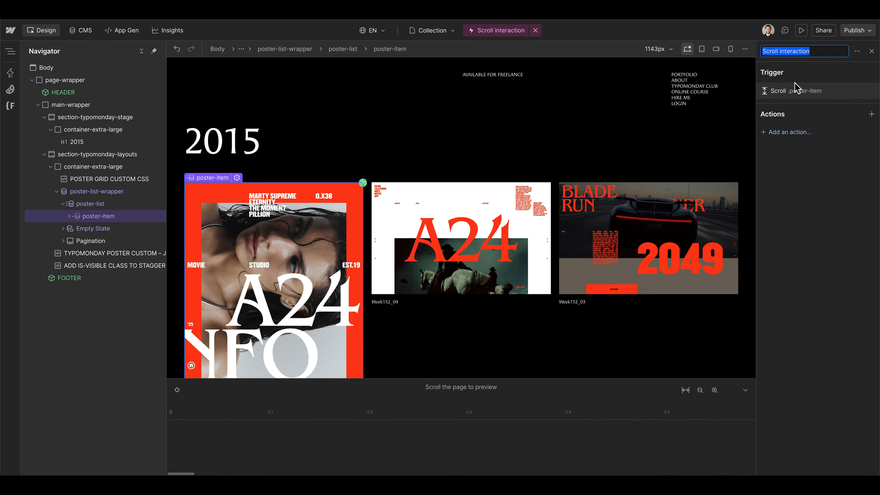
pyautogui.write('Poster SlideUp')
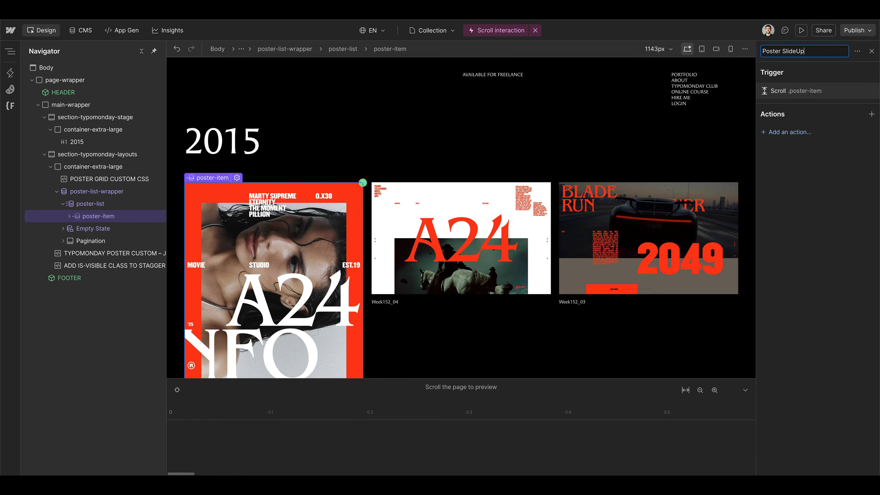
pyautogui.press('Return')
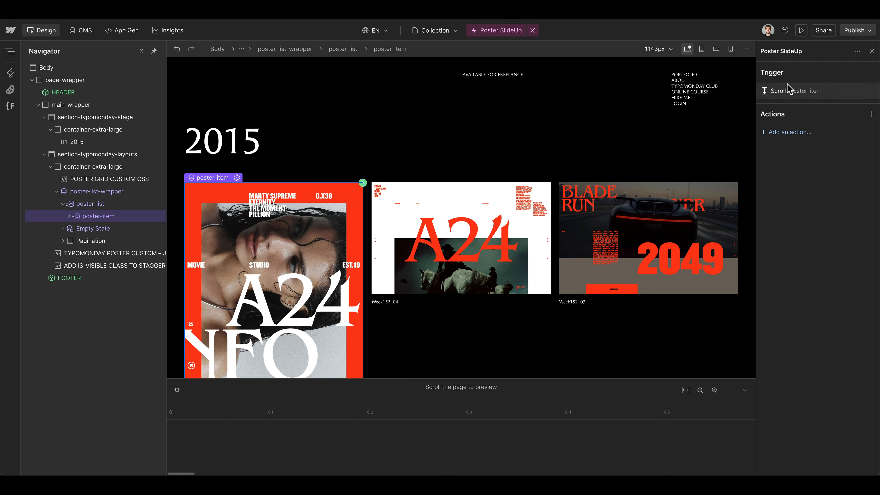
# Set the scroll trigger's control to Trigger actions and turn off its scroll markers.
pyautogui.click(800, 94)
pyautogui.click(826, 368)
pyautogui.scroll(-1, 817, 390)
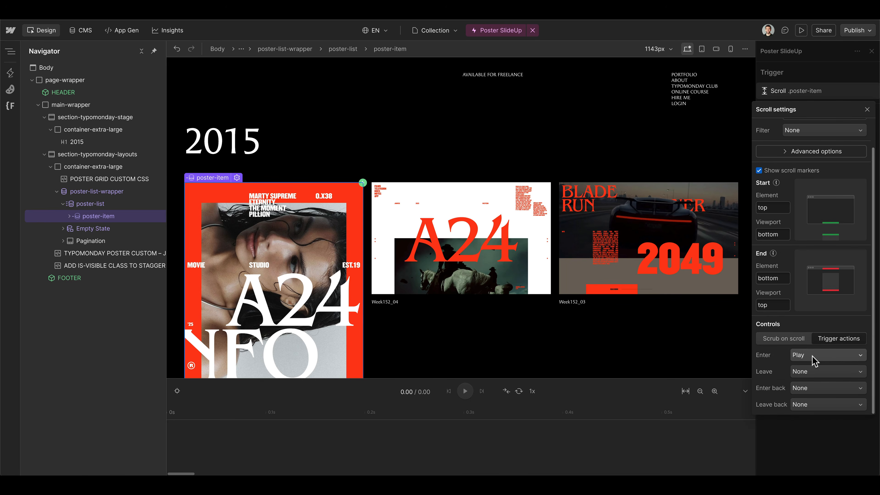
pyautogui.click(758, 170)
pyautogui.scroll(1, 762, 181)
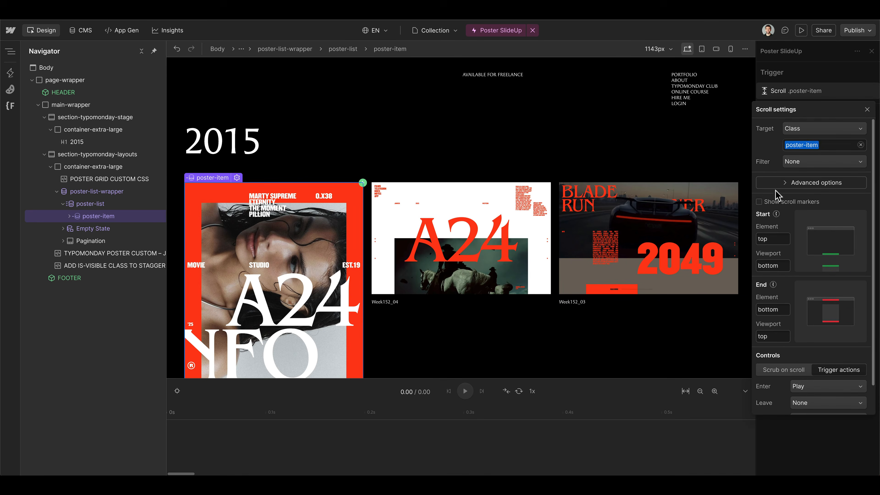
# Disable clamping of the start/end values in the scroll trigger's advanced options and close its settings.
pyautogui.click(795, 184)
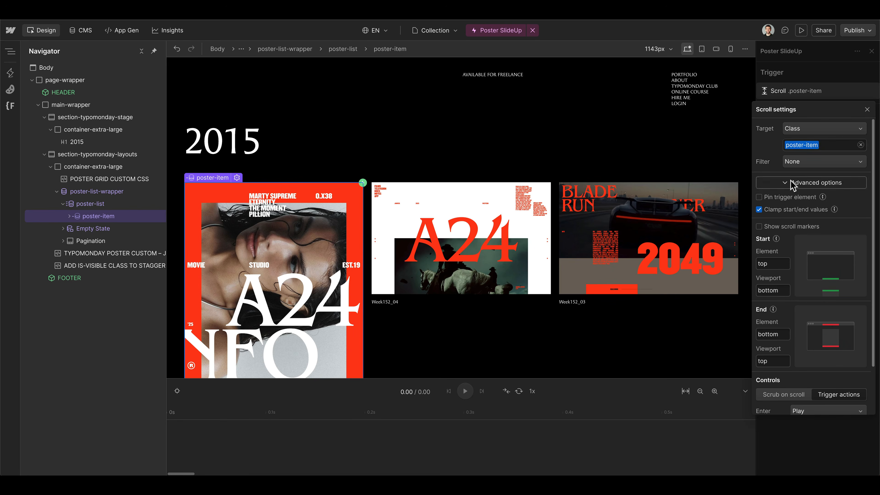
pyautogui.click(759, 209)
pyautogui.click(793, 90)
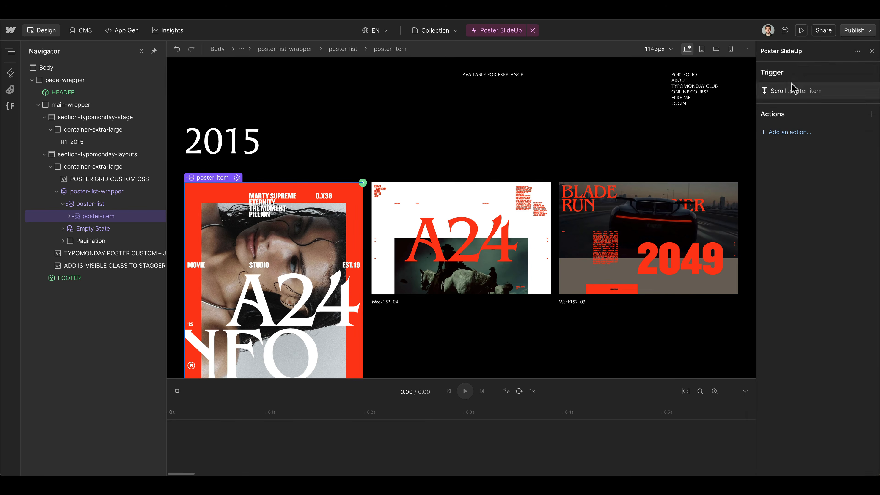
# Add a custom From animation on the trigger element with Move Y set to 5rem.
pyautogui.doubleClick(264, 450)
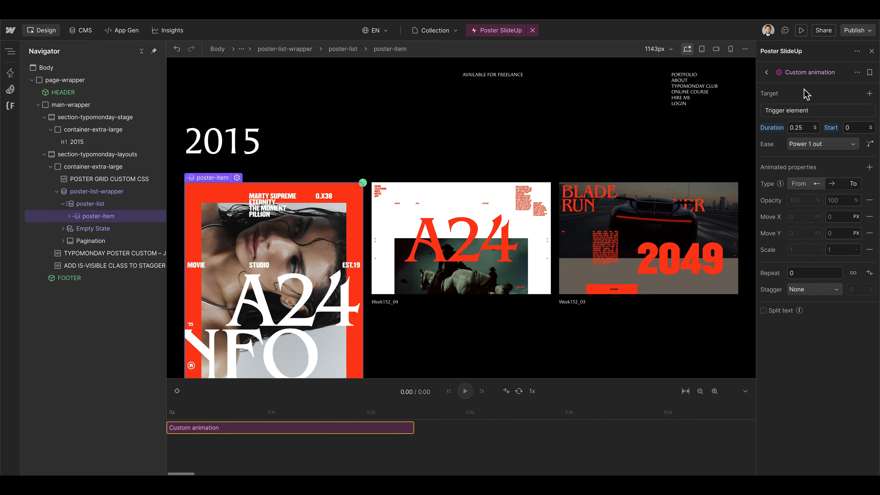
pyautogui.click(779, 114)
pyautogui.click(783, 112)
pyautogui.click(800, 183)
pyautogui.click(802, 232)
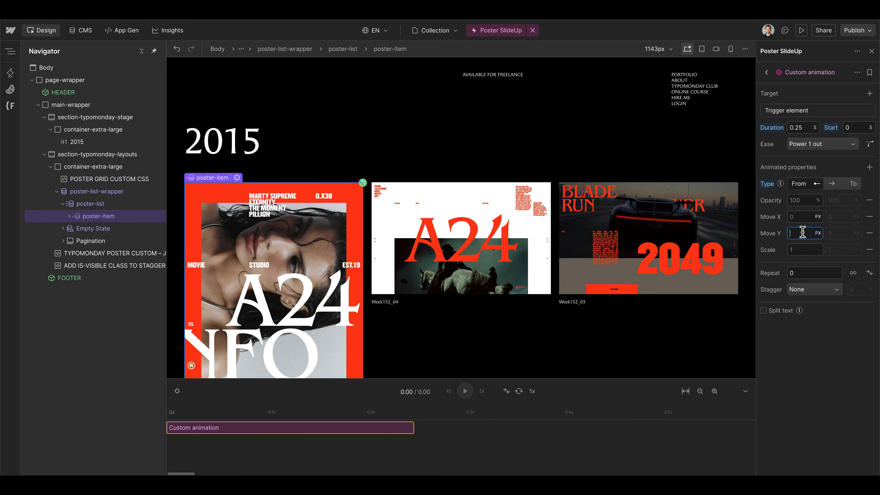
pyautogui.write('5rem')
pyautogui.press('Return')
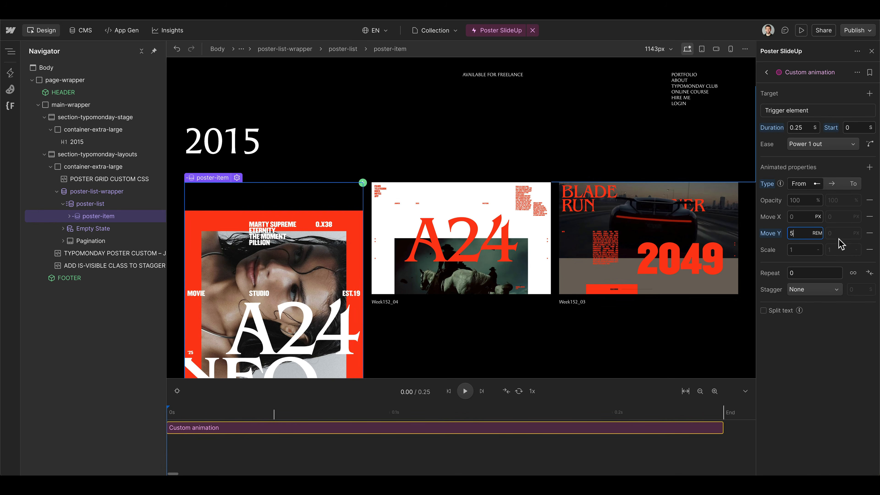
# Set the animation's starting opacity to 0% with the Power 3 out ease, and scrub the timeline to check it.
pyautogui.click(802, 200)
pyautogui.press('Return')
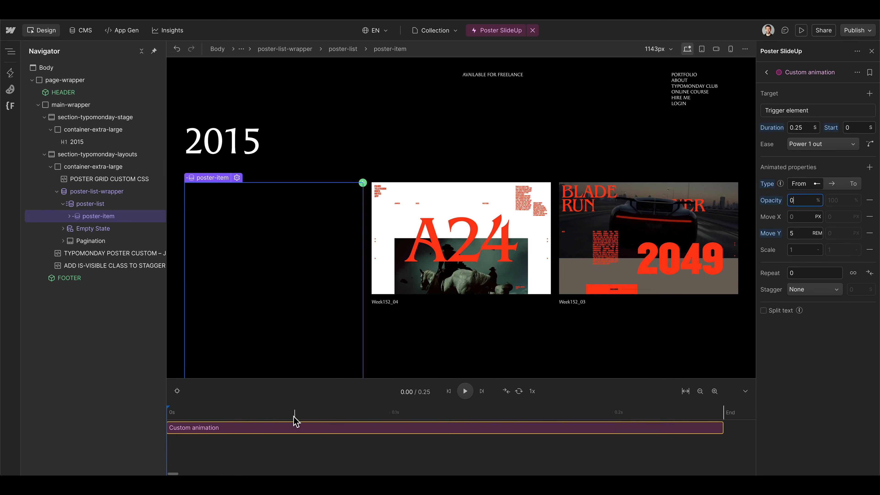
pyautogui.click(174, 416)
pyautogui.moveTo(175, 415)
pyautogui.mouseDown()
pyautogui.moveTo(338, 409)
pyautogui.moveTo(259, 403)
pyautogui.moveTo(170, 416)
pyautogui.mouseUp()
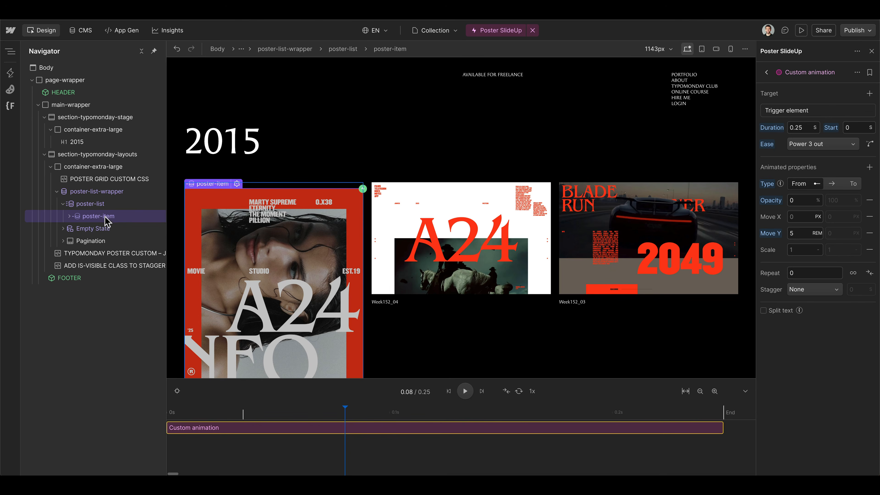
# Preview the page to check how the posters slide up while scrolling, and return to the design view.
pyautogui.click(801, 31)
pyautogui.scroll(-15, 429, 258)
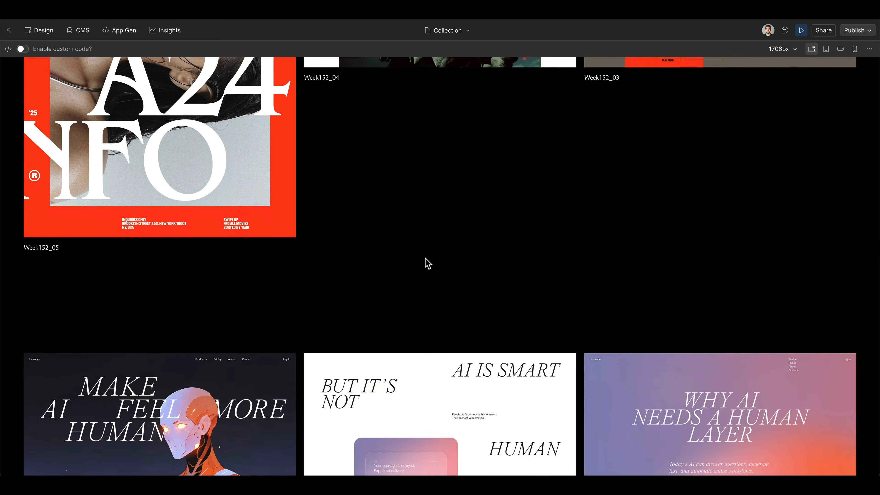
pyautogui.scroll(-10, 421, 267)
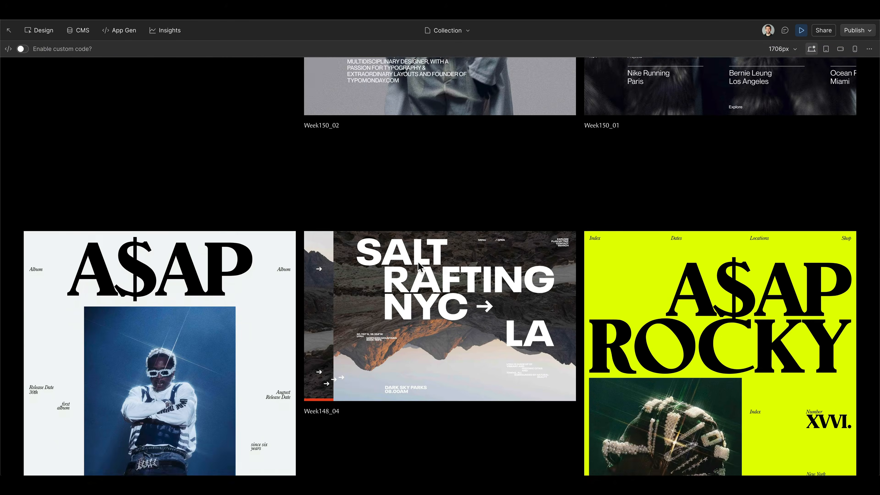
pyautogui.scroll(-3, 419, 267)
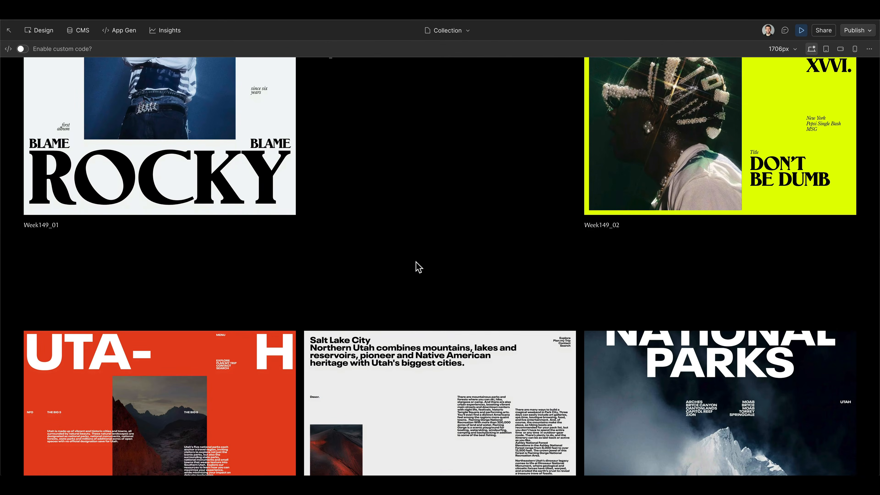
pyautogui.scroll(-12, 418, 271)
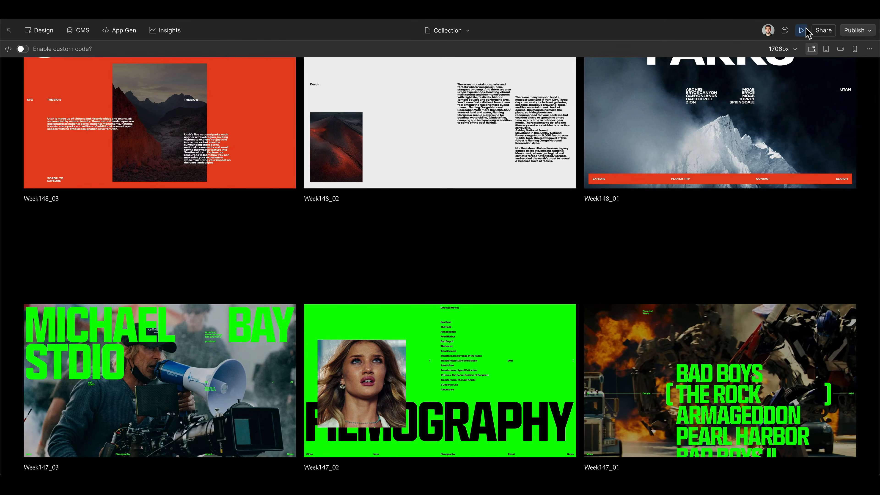
pyautogui.click(802, 30)
# Set the animation's stagger to Offset time with a value of 50 ms.
pyautogui.click(807, 289)
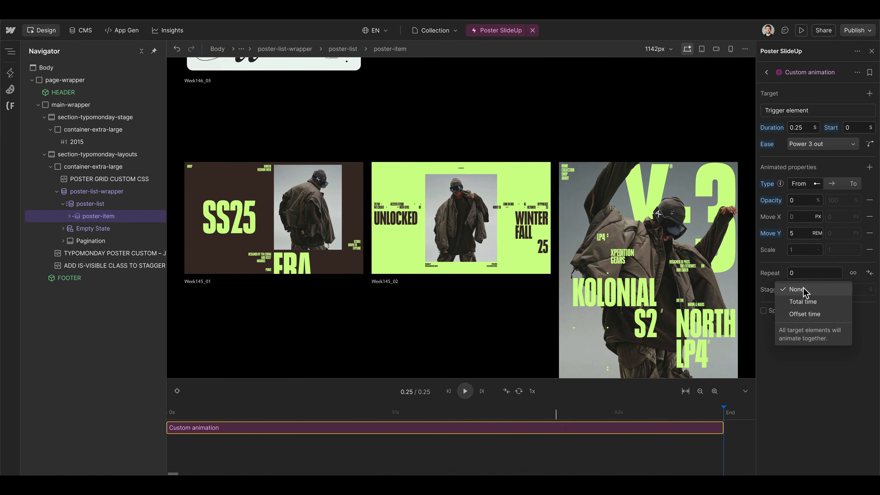
pyautogui.click(803, 313)
pyautogui.click(862, 290)
pyautogui.write('50ms')
pyautogui.press('Return')
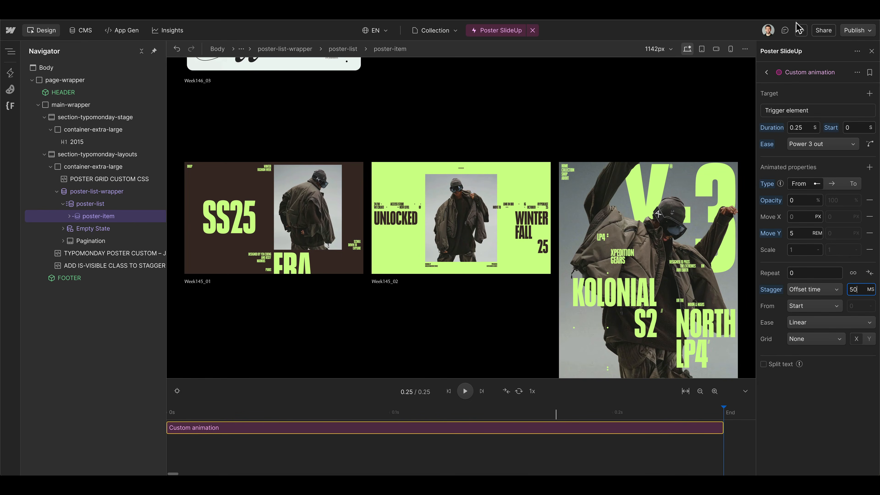
# Preview the page again to check the staggered poster animation, and return to editing.
pyautogui.hotkey('ctrl', 'shift', 'p')
pyautogui.scroll(-15, 582, 183)
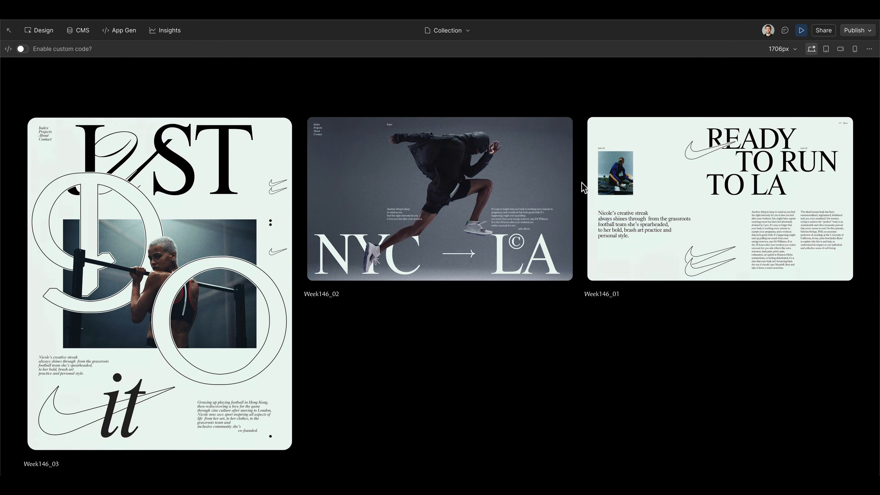
pyautogui.hotkey('ctrl', 'shift', 'p')
# Set the poster animation's stagger grid option to Auto.
pyautogui.scroll(3, 687, 275)
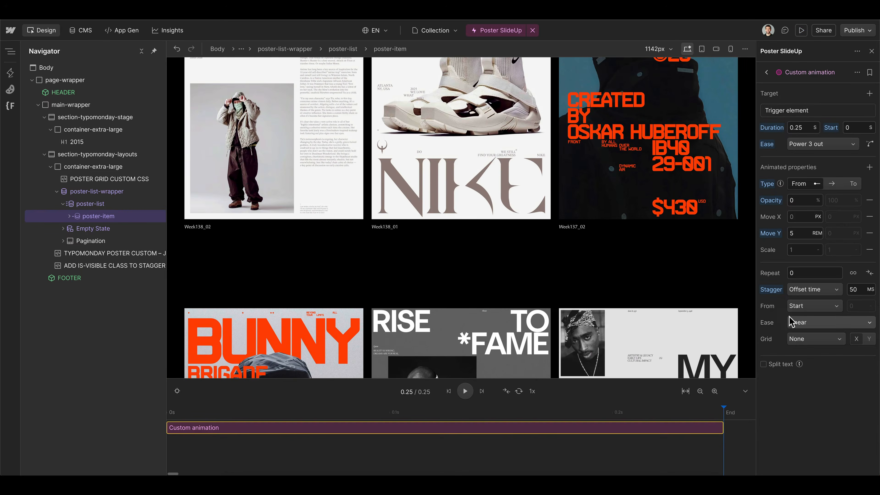
pyautogui.scroll(-3, 663, 320)
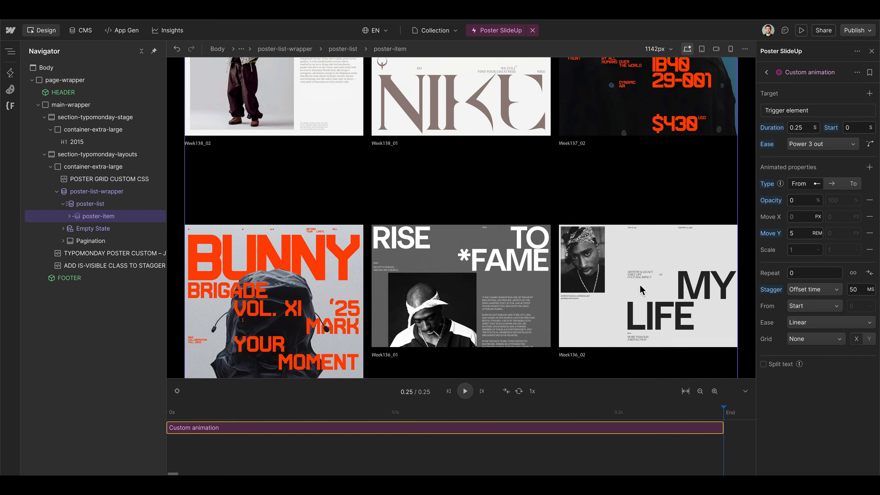
pyautogui.click(793, 339)
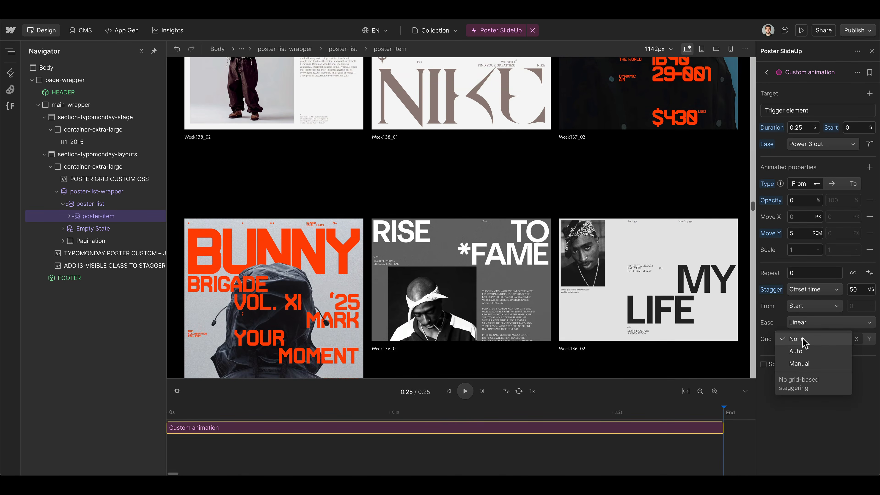
pyautogui.click(788, 352)
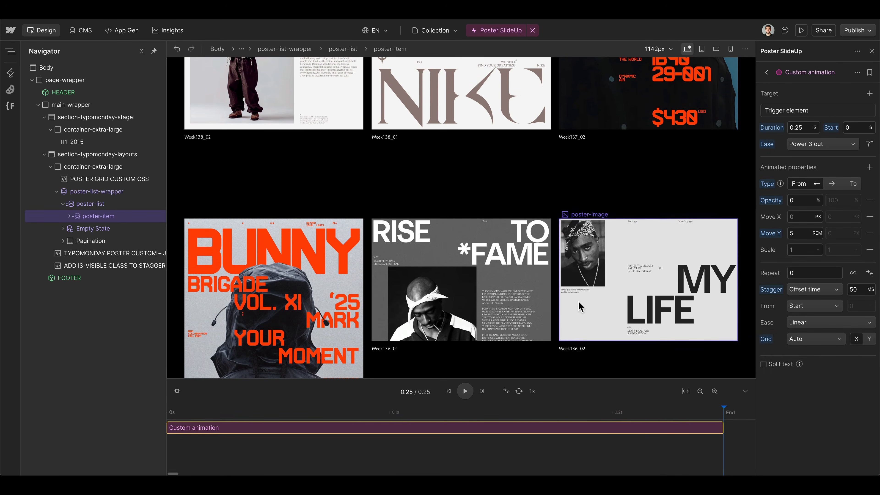
# Delete the custom animation from the Poster SlideUp timeline and add a Set action in its place.
pyautogui.scroll(-5, 552, 314)
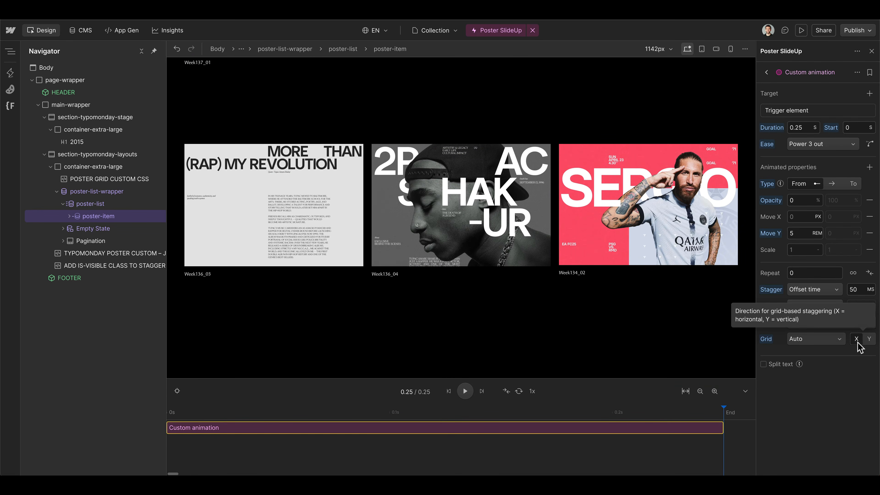
pyautogui.scroll(-5, 464, 298)
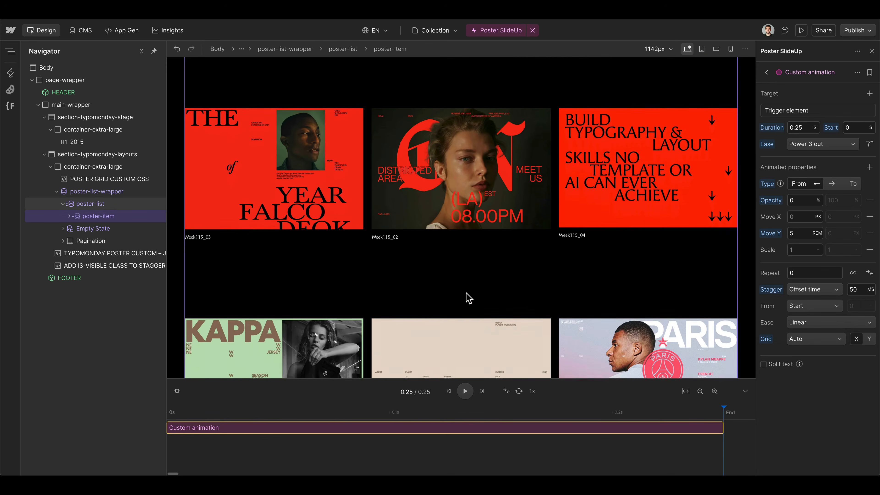
pyautogui.scroll(-5, 457, 292)
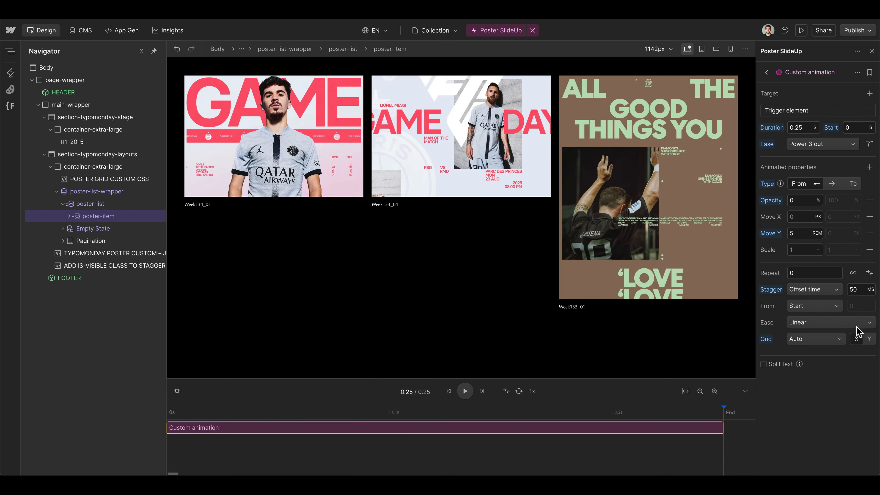
pyautogui.scroll(-10, 658, 364)
pyautogui.scroll(3, 506, 374)
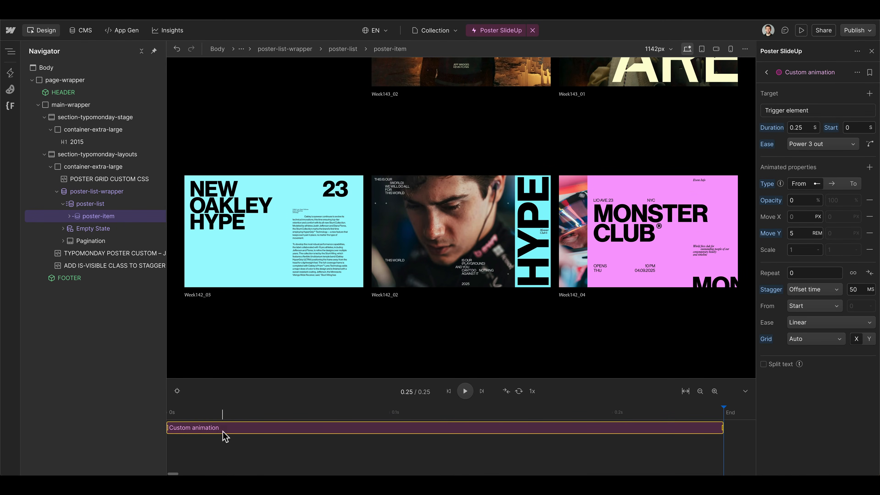
pyautogui.press('Delete')
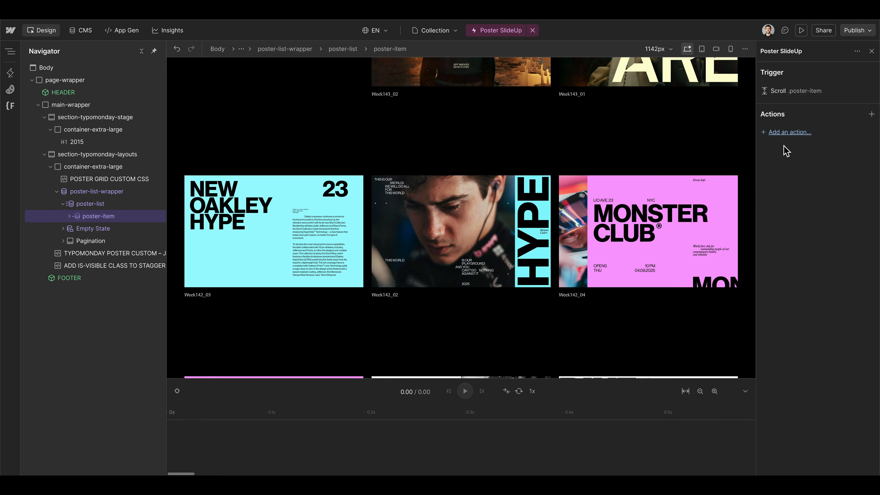
pyautogui.click(871, 115)
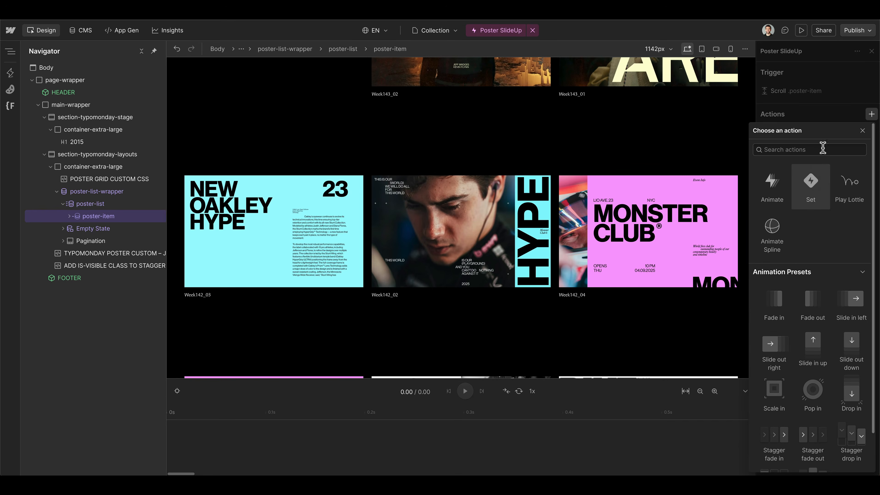
pyautogui.click(812, 189)
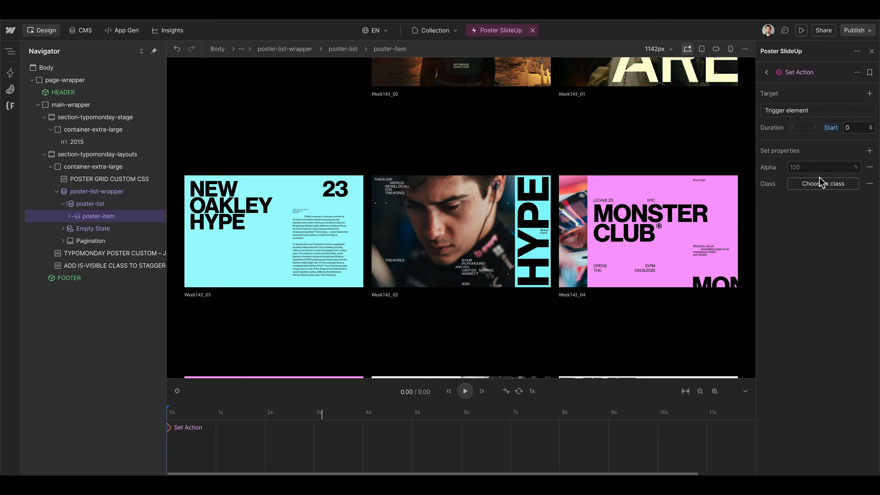
# Configure the Set action on the poster item to add the is-visible class.
pyautogui.click(69, 216)
pyautogui.click(87, 240)
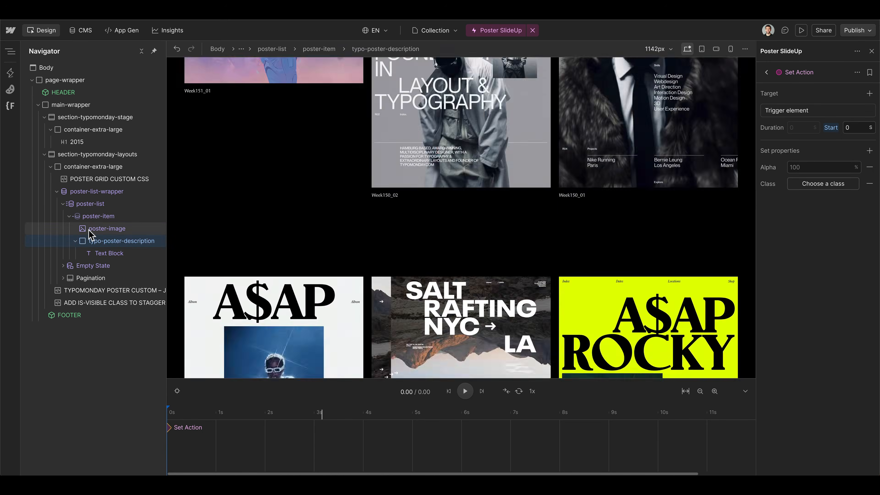
pyautogui.click(97, 216)
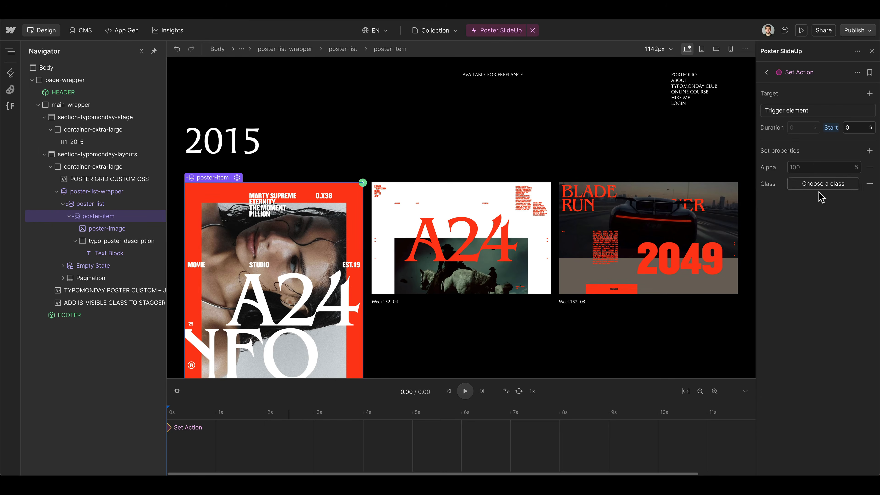
pyautogui.click(815, 184)
pyautogui.click(797, 230)
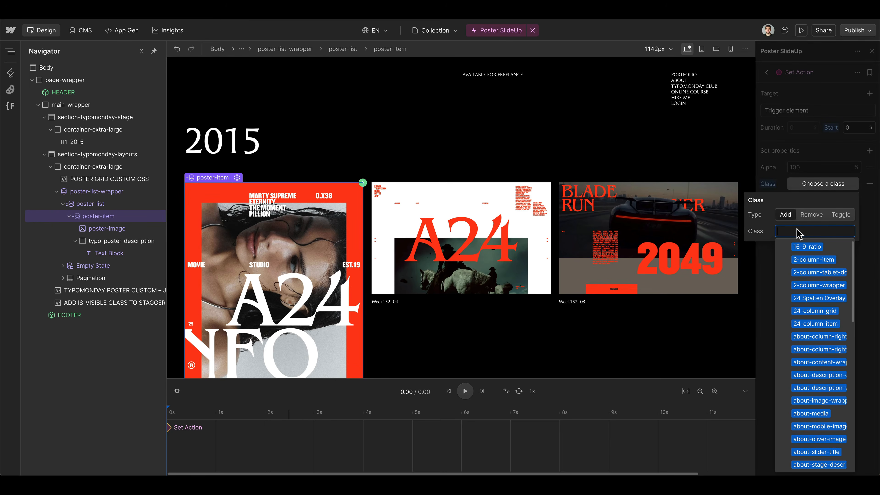
pyautogui.write('is-visi')
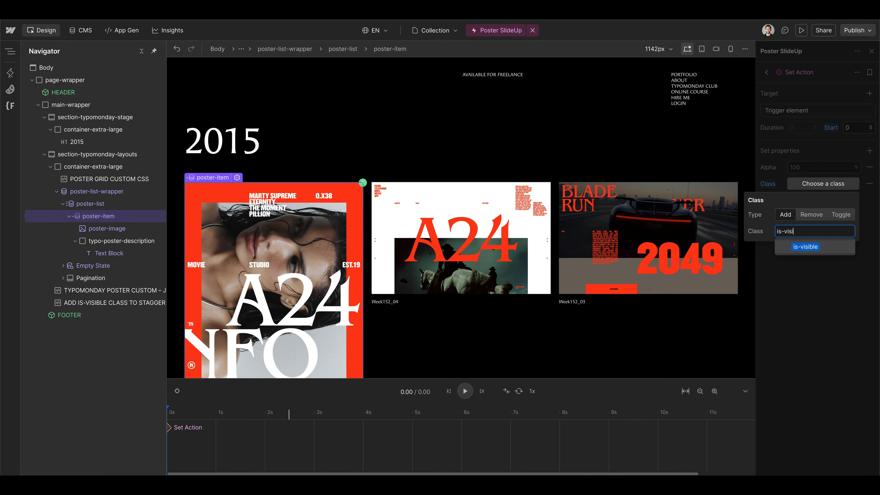
pyautogui.click(799, 245)
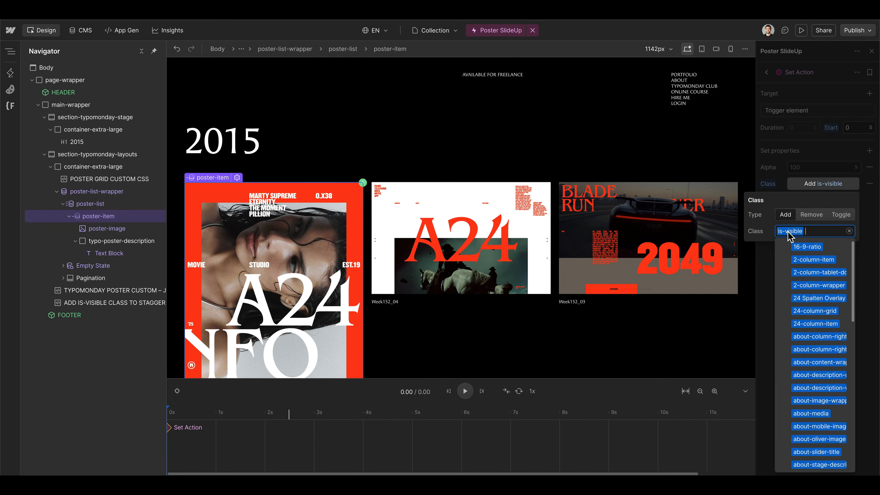
pyautogui.click(772, 233)
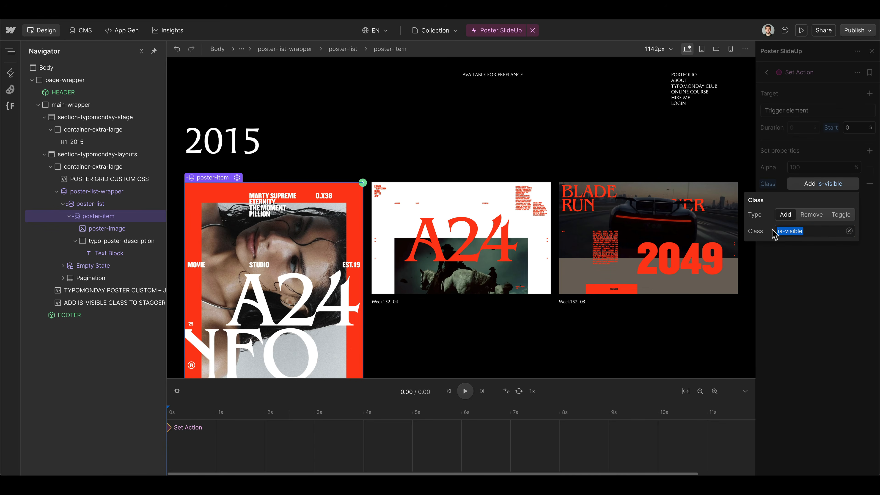
pyautogui.click(780, 182)
pyautogui.click(797, 187)
pyautogui.click(777, 188)
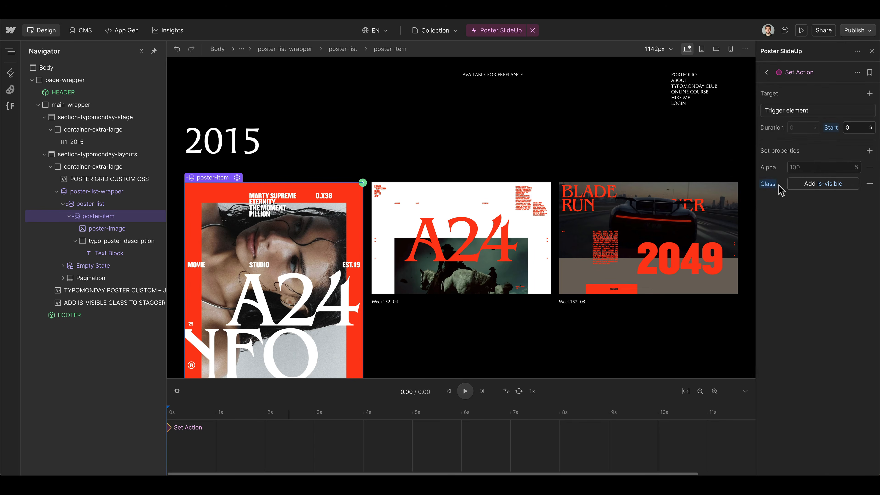
# Leave the interaction editor and insert a Div Block below the 2015 heading.
pyautogui.click(230, 145)
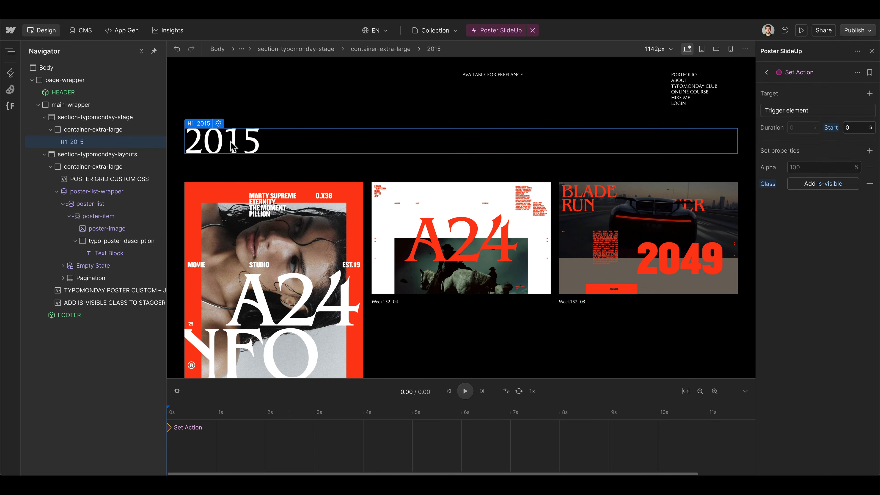
pyautogui.click(532, 31)
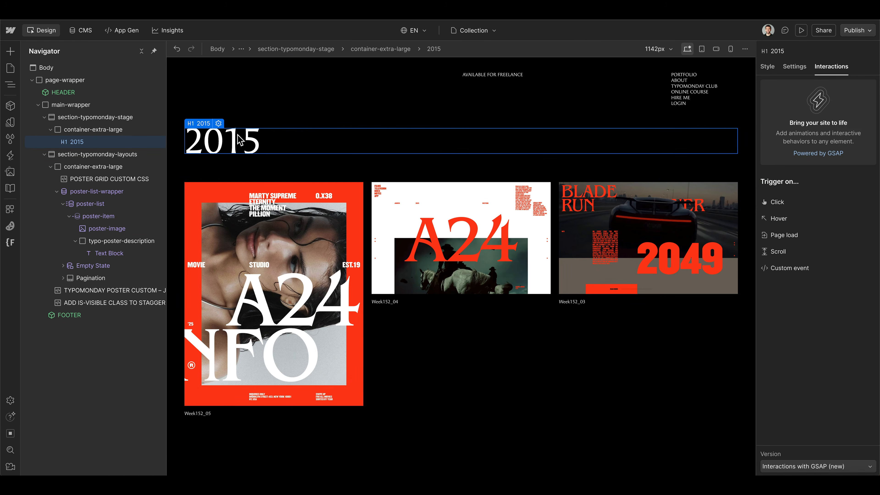
pyautogui.hotkey('ctrl', 'e')
pyautogui.write('d')
pyautogui.press('Return')
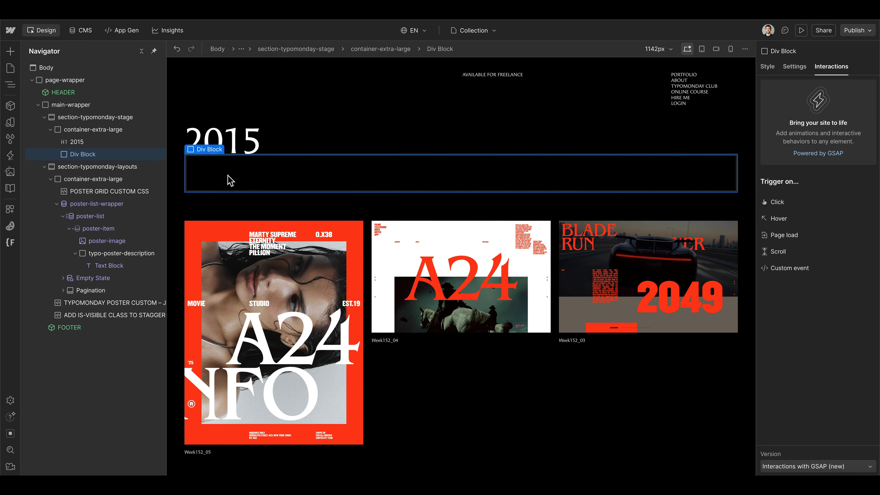
# Assign the is-visible class to the new Div Block.
pyautogui.hotkey('ctrl', 'Return')
pyautogui.write('is-vi')
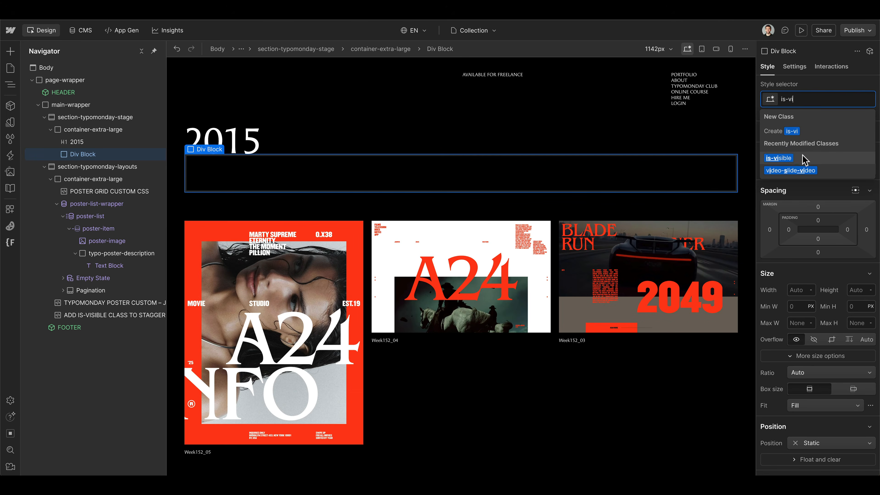
pyautogui.click(779, 158)
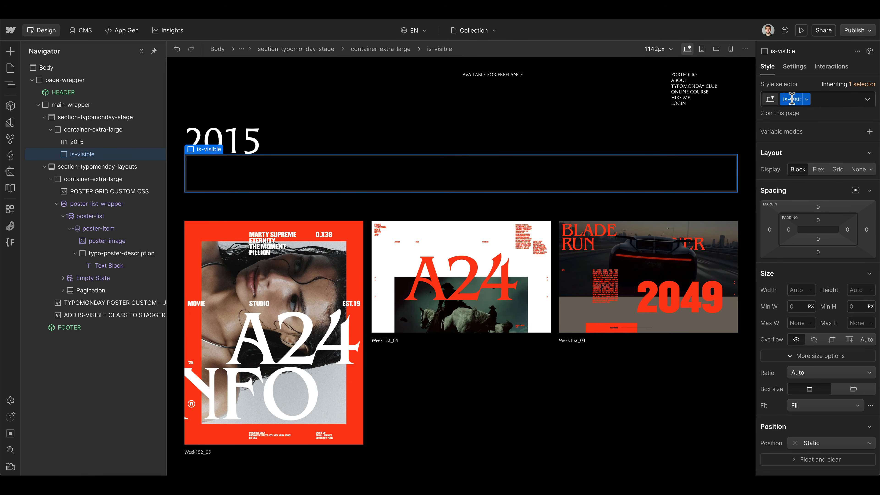
pyautogui.click(223, 147)
pyautogui.click(248, 177)
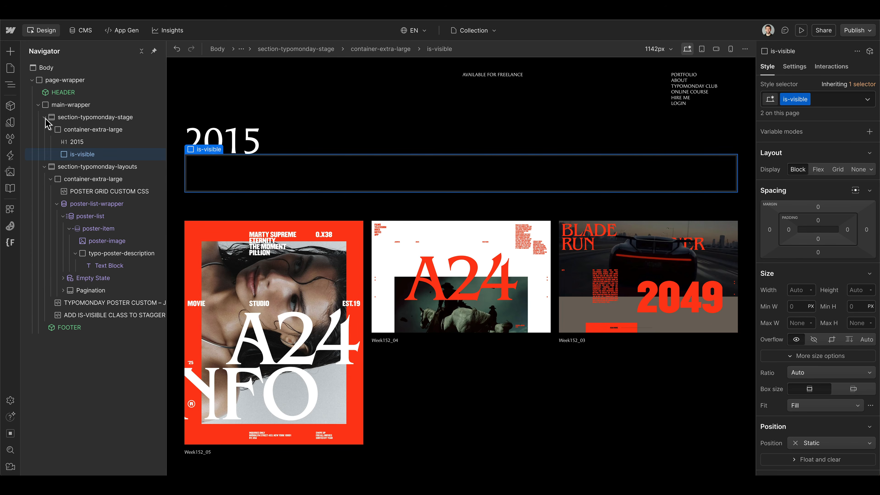
# Remove the is-visible Div Block below the heading and inspect the classes-do-not-cleanup element inside the HEADER component.
pyautogui.click(10, 138)
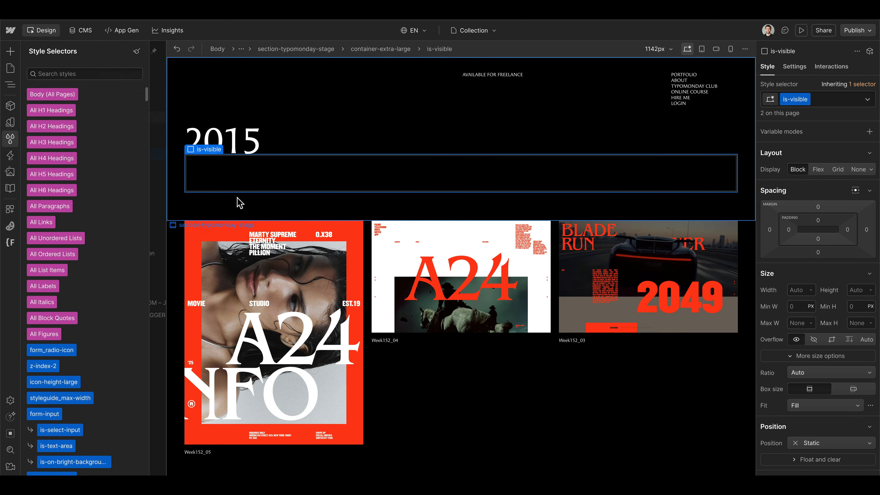
pyautogui.press('z')
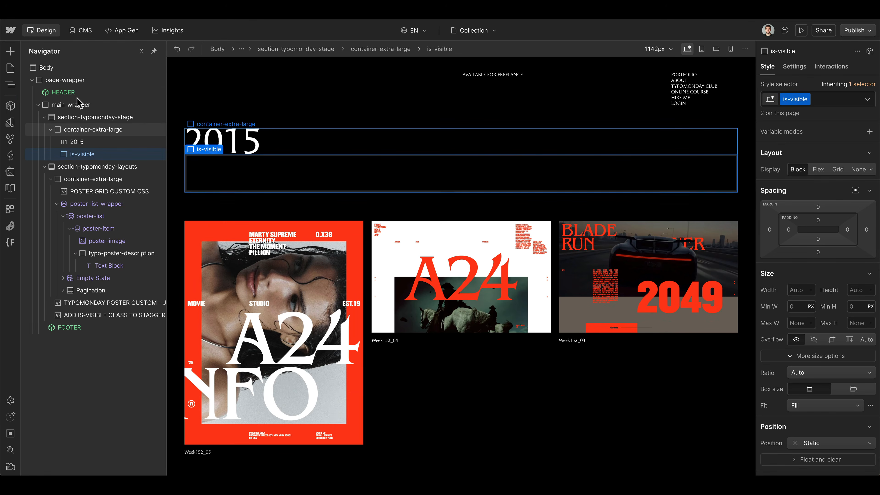
pyautogui.doubleClick(197, 111)
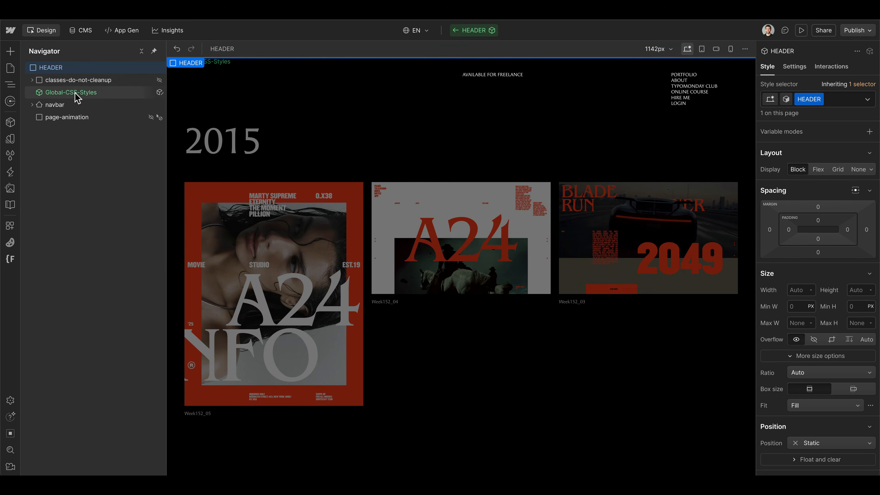
pyautogui.click(83, 82)
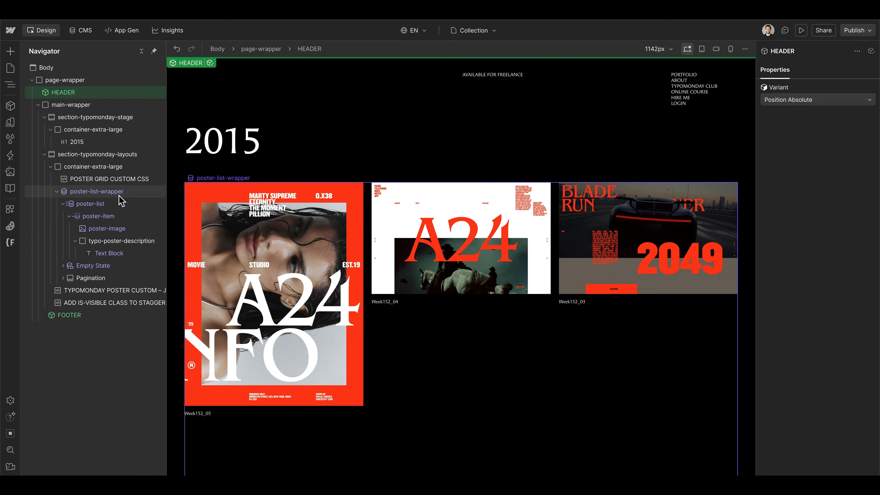
# Reopen the poster item's Poster SlideUp interaction and review the class settings of its Set action.
pyautogui.click(120, 215)
pyautogui.click(831, 67)
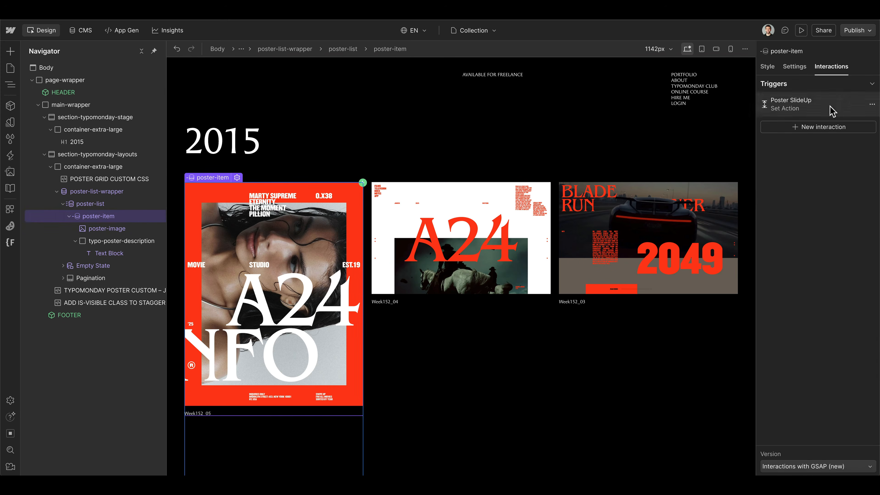
pyautogui.click(831, 104)
pyautogui.click(192, 427)
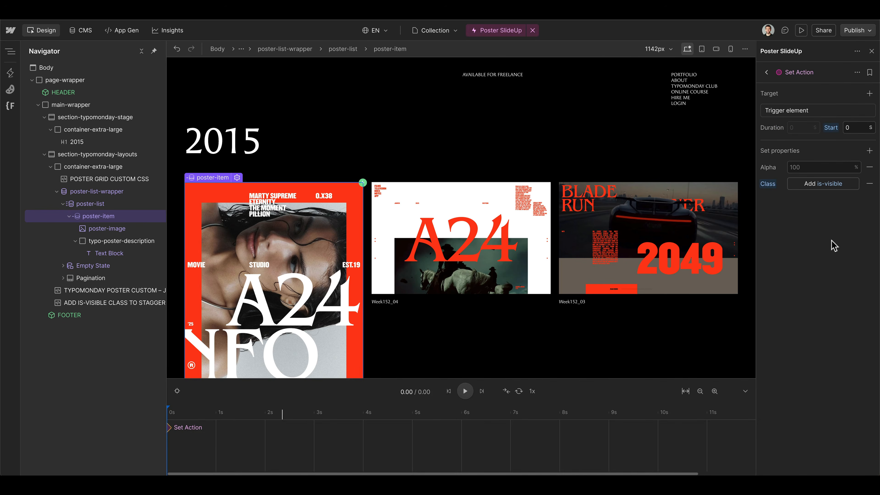
pyautogui.click(806, 186)
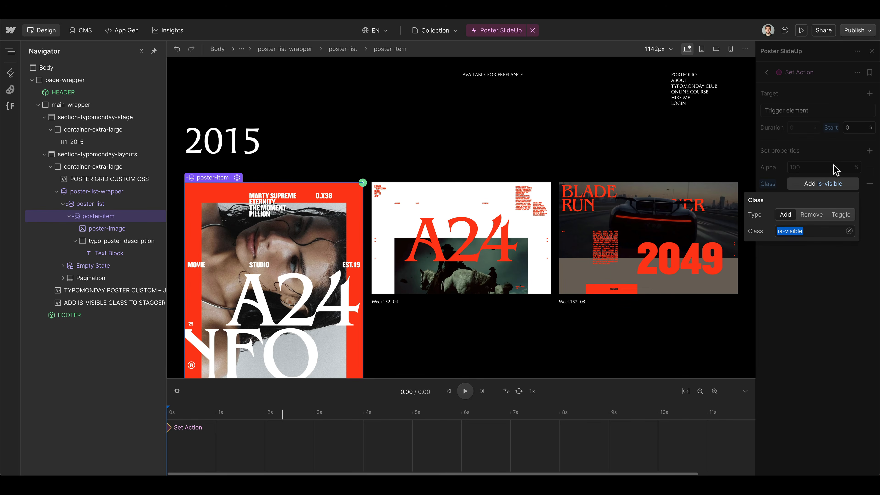
pyautogui.click(777, 183)
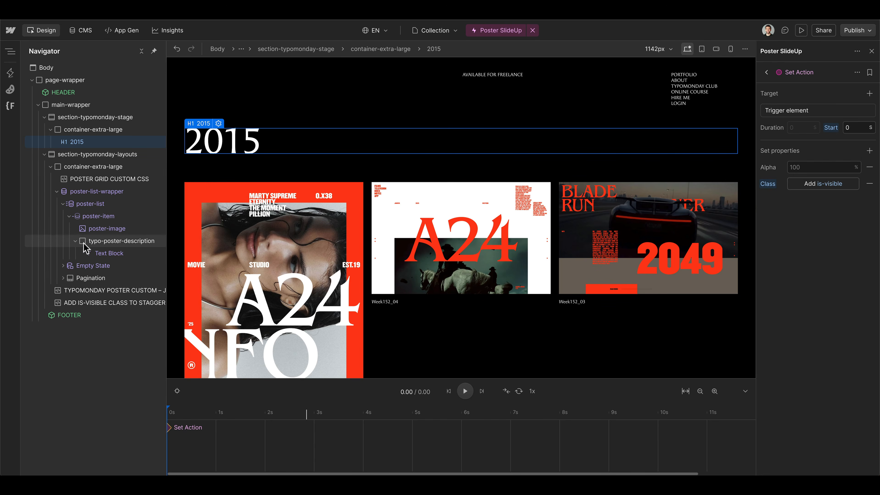
pyautogui.click(98, 215)
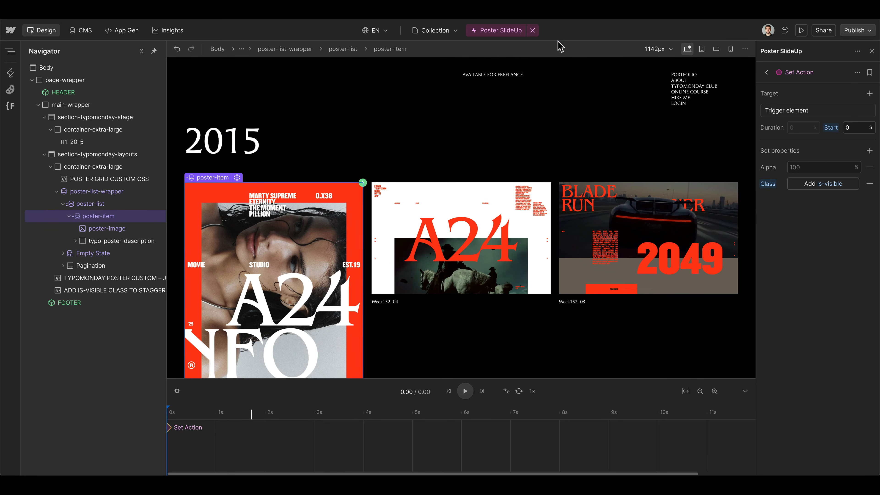
# Leave the interaction editor and build a static poster-list from a Div Block below the 2015 heading, holding a poster-item with a poster-image.
pyautogui.click(532, 30)
pyautogui.click(101, 230)
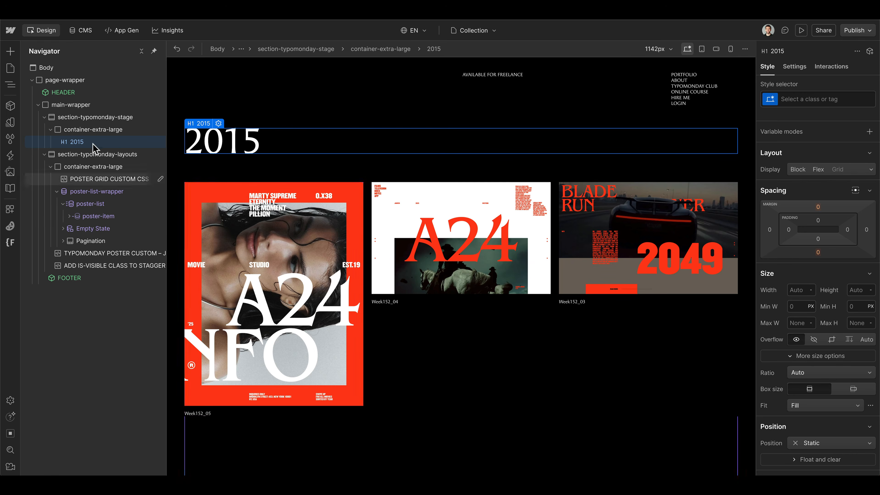
pyautogui.hotkey('ctrl', 'k')
pyautogui.write('div')
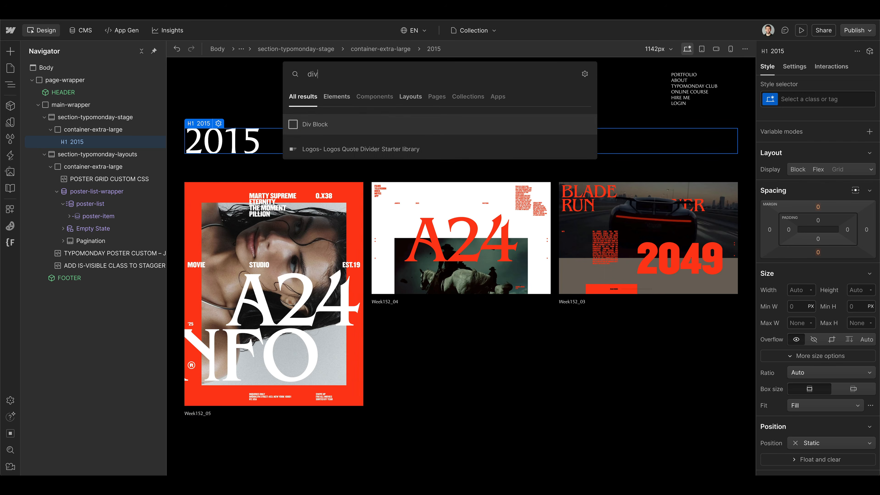
pyautogui.press('Return')
pyautogui.click(827, 99)
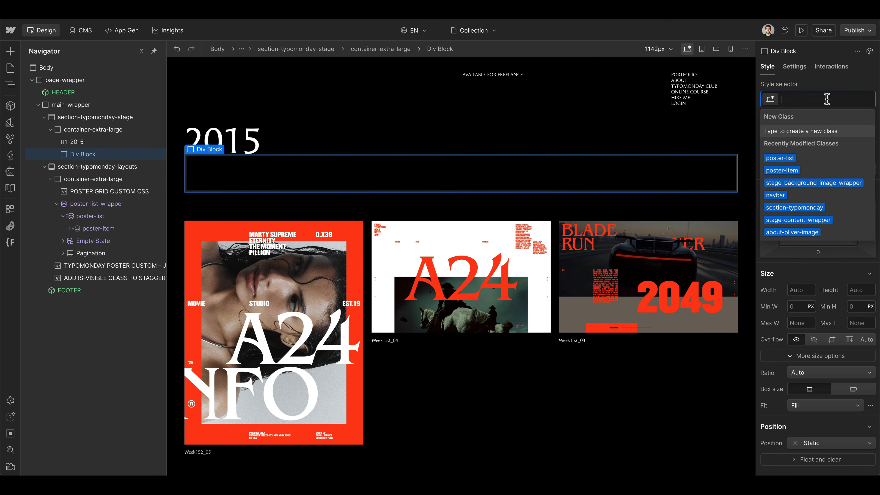
pyautogui.write('poster-item')
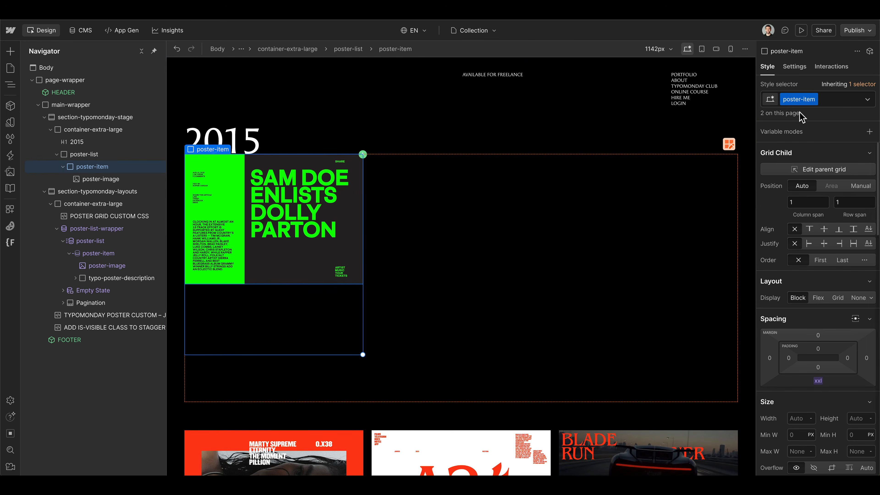
# Add a Move transform of 6rem on the Y axis to the poster-item class.
pyautogui.scroll(-10, 824, 160)
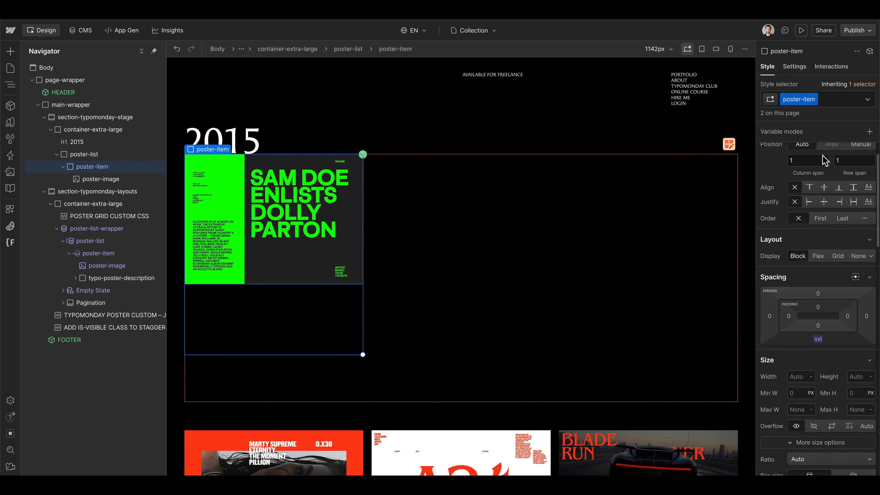
pyautogui.scroll(-8, 826, 308)
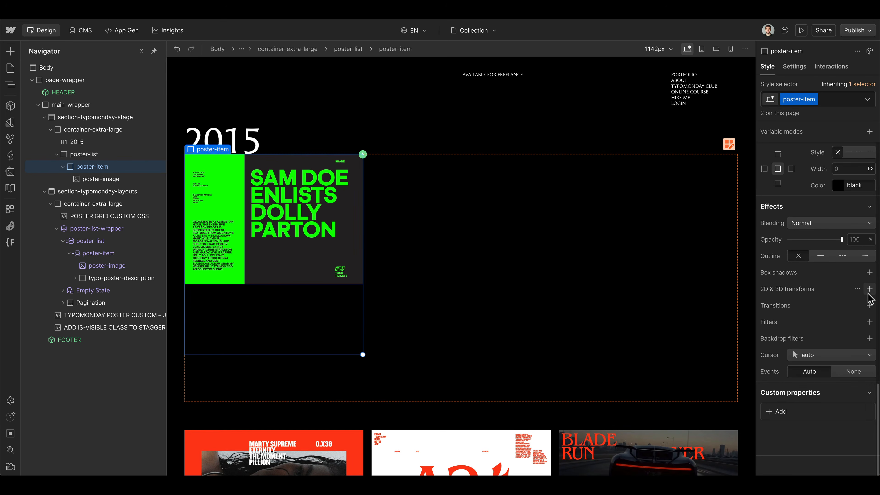
pyautogui.click(868, 290)
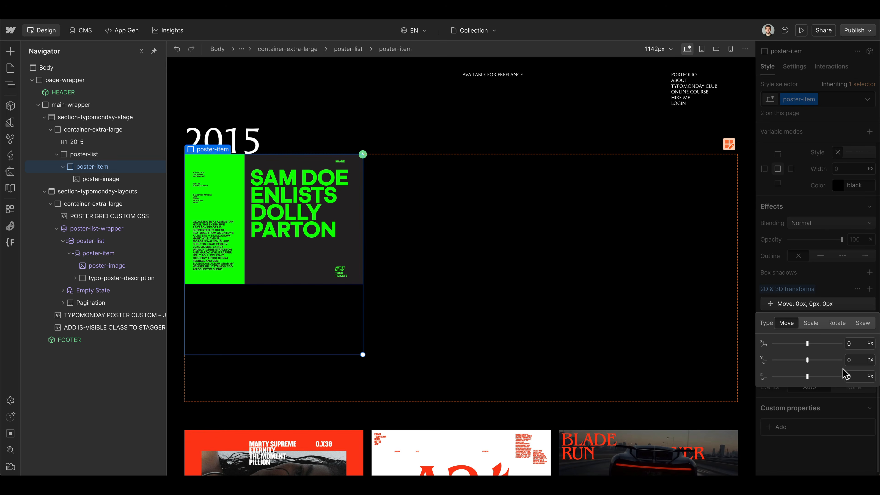
pyautogui.write('6rem')
pyautogui.press('Return')
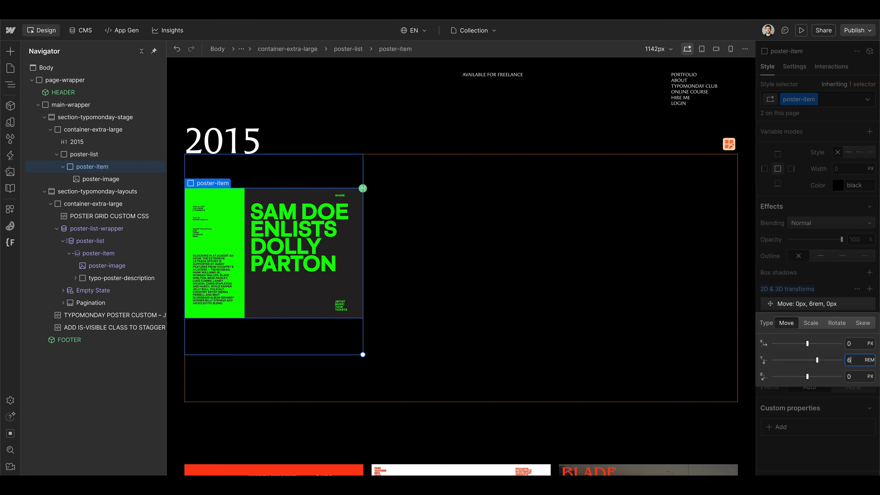
# Add a Transform transition of 800 ms with Ease Out Quart easing to the poster-item class.
pyautogui.click(869, 321)
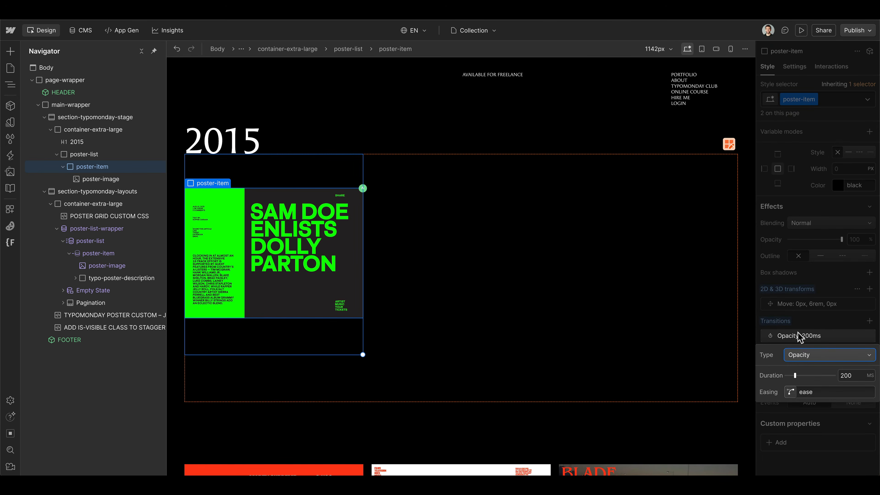
pyautogui.click(797, 354)
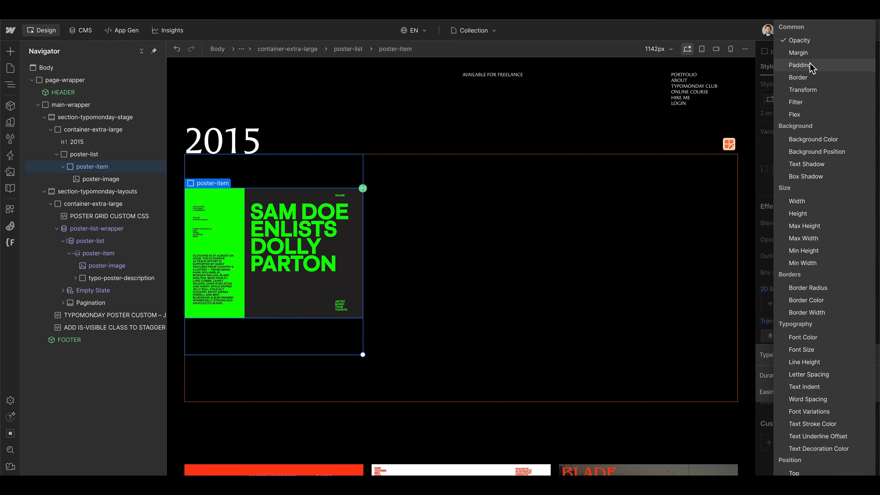
pyautogui.click(802, 89)
pyautogui.click(851, 375)
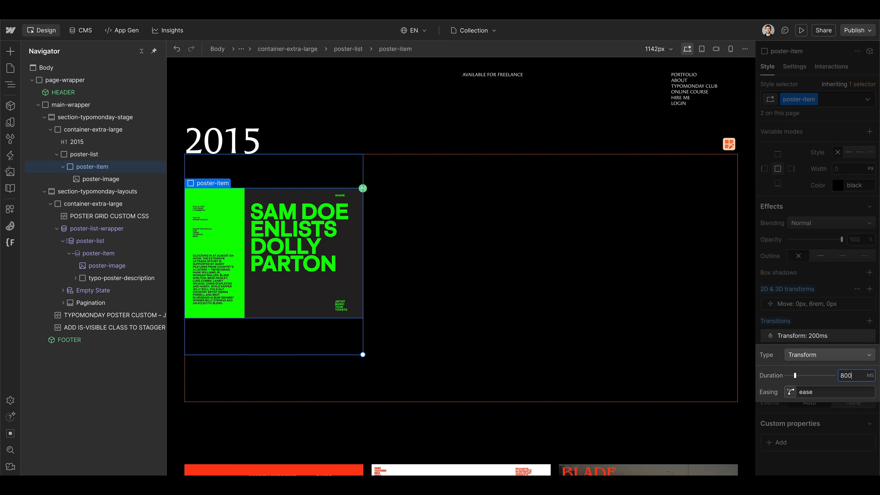
pyautogui.click(794, 390)
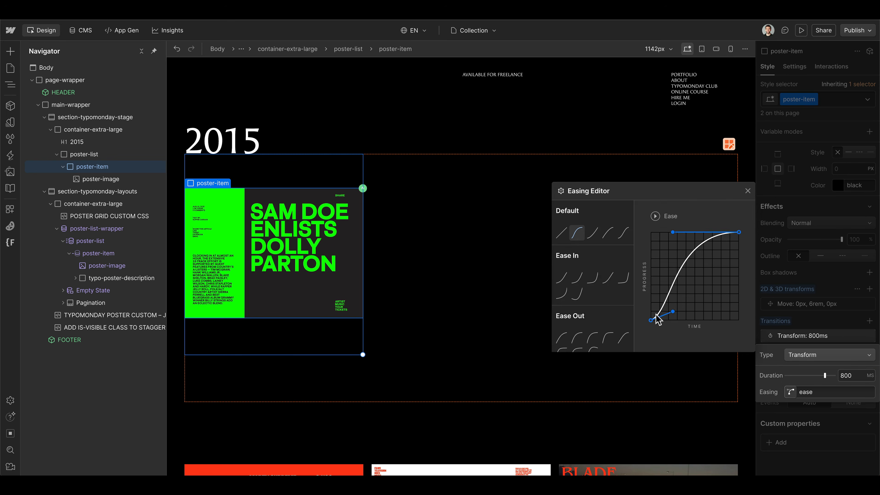
pyautogui.click(591, 338)
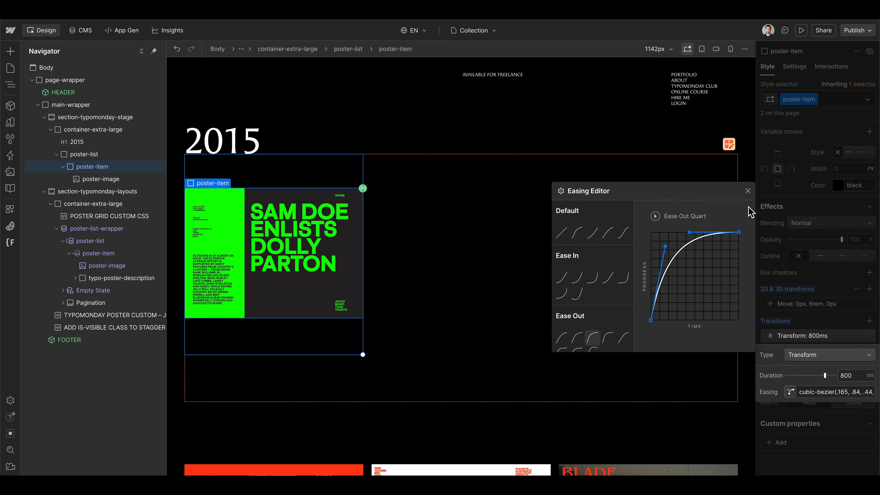
pyautogui.click(747, 191)
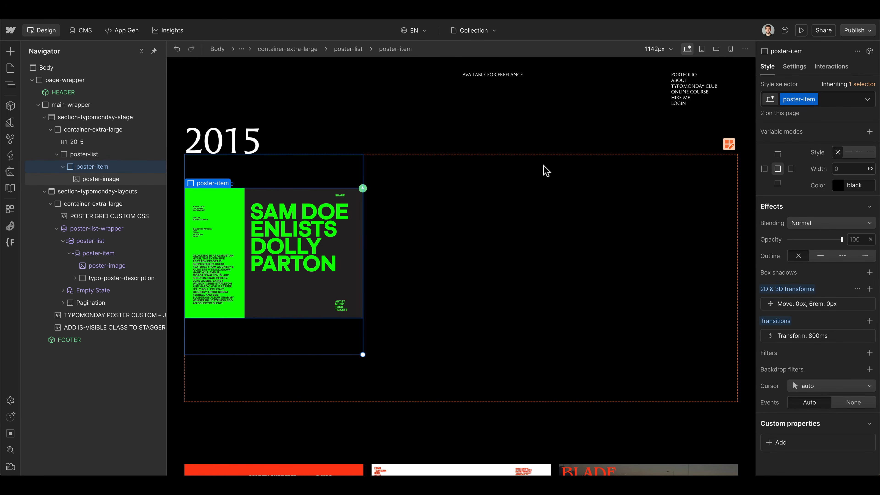
# Add the is-visible combo class to the static poster-item and set its Y move to 0rem.
pyautogui.click(831, 106)
pyautogui.click(803, 161)
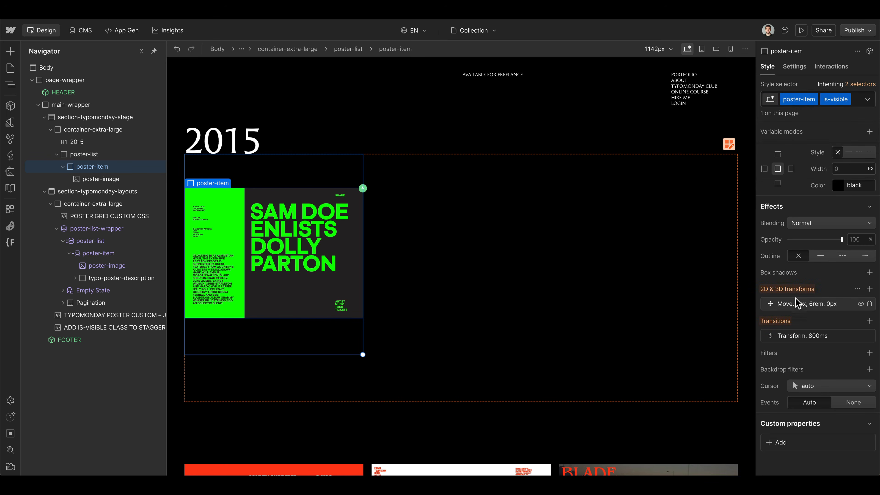
pyautogui.click(802, 304)
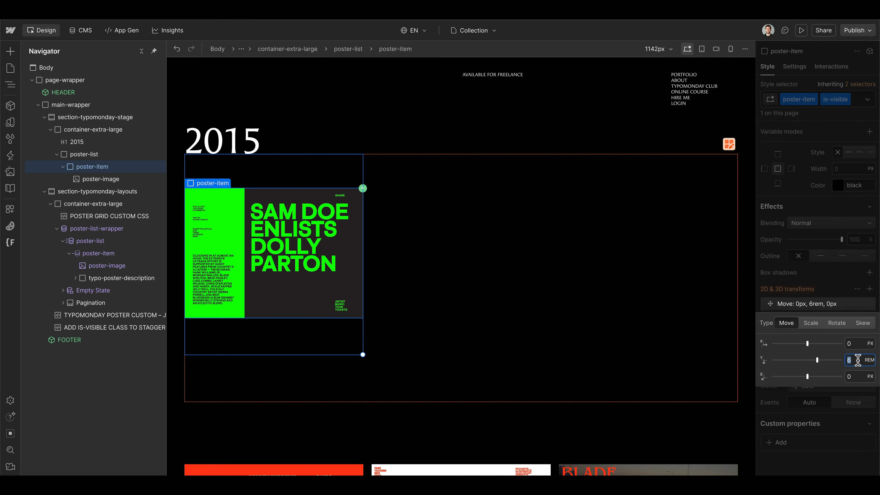
pyautogui.write('0')
# Remove is-visible from the static poster-item and set the base poster-item class's opacity to 0%.
pyautogui.click(820, 104)
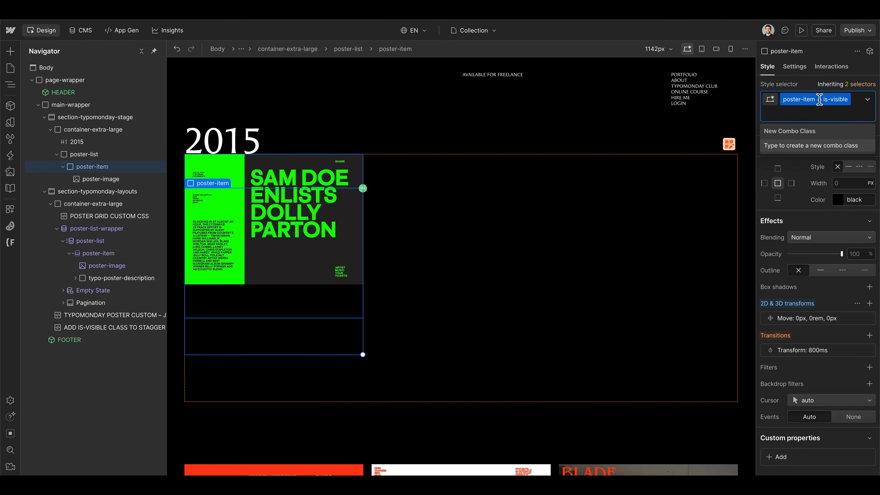
pyautogui.press('BackSpace')
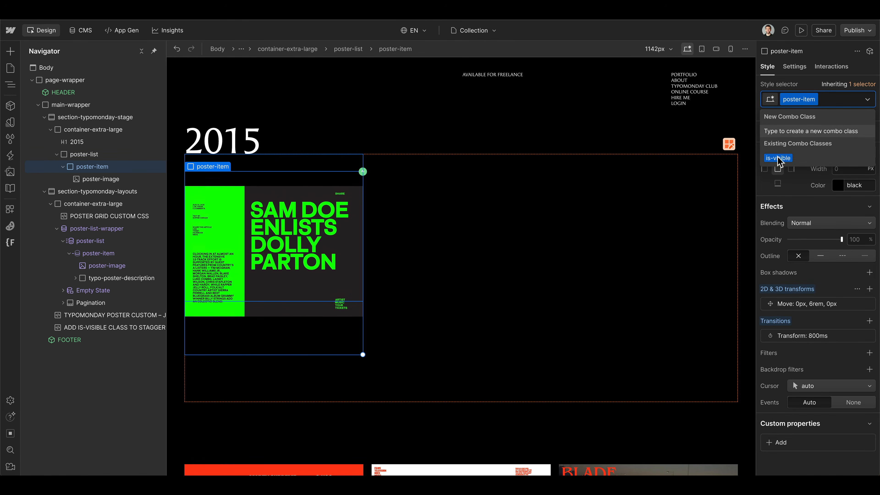
pyautogui.click(791, 240)
pyautogui.moveTo(791, 239); pyautogui.dragTo(773, 240)
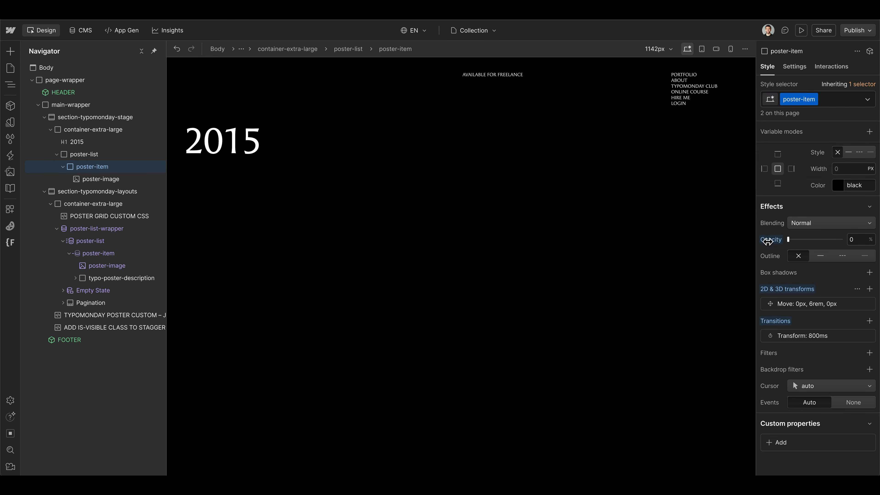
# Reapply the is-visible combo class to the static poster-item and set its opacity to 100%.
pyautogui.click(831, 102)
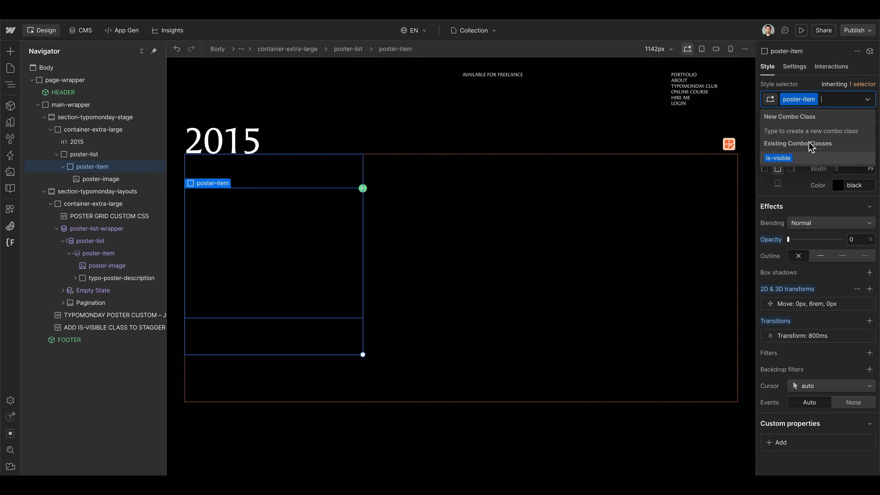
pyautogui.click(799, 156)
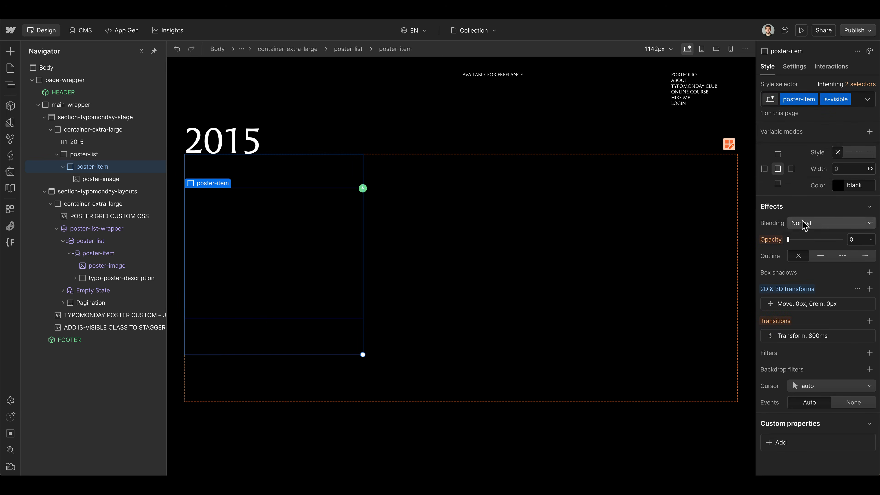
pyautogui.moveTo(790, 240); pyautogui.dragTo(860, 241)
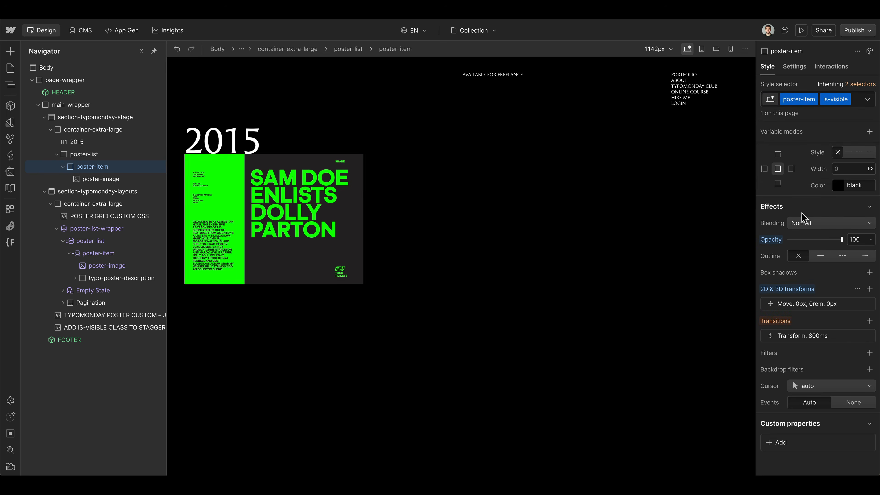
# Give the base poster-item class a 200 ms Opacity transition without is-visible, and reapply the is-visible combo class to the static poster.
pyautogui.click(858, 101)
pyautogui.press('BackSpace')
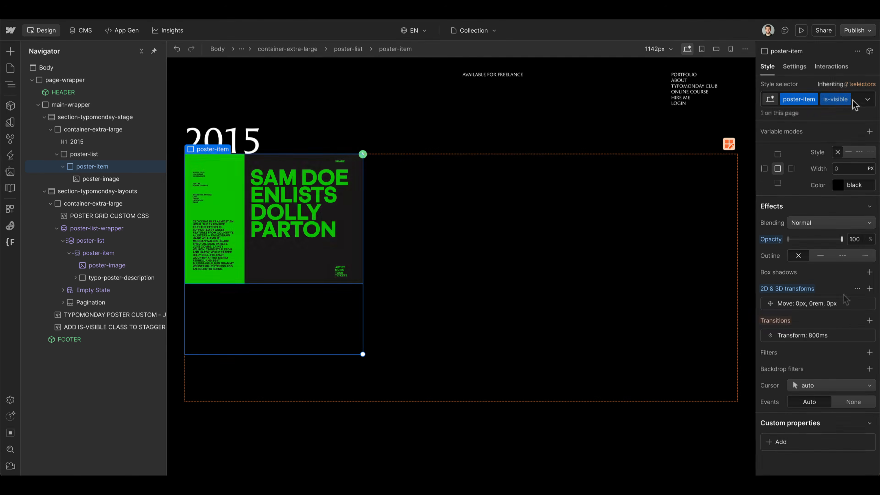
pyautogui.click(864, 321)
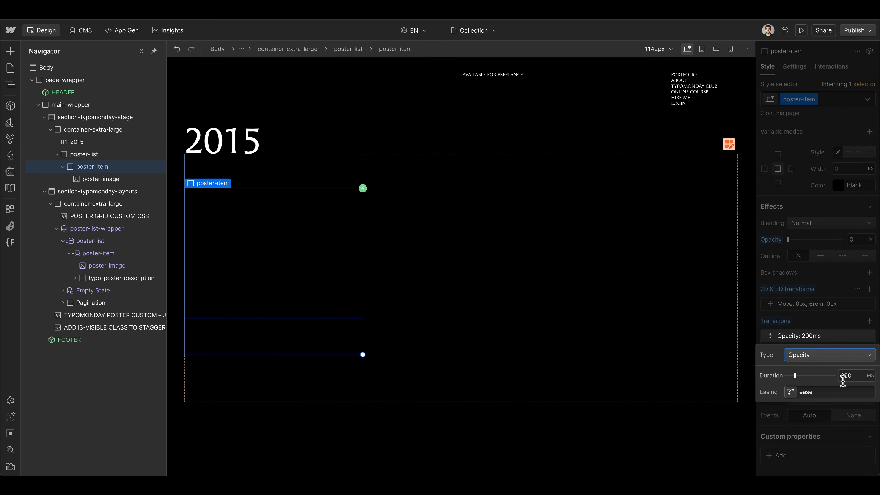
pyautogui.click(822, 336)
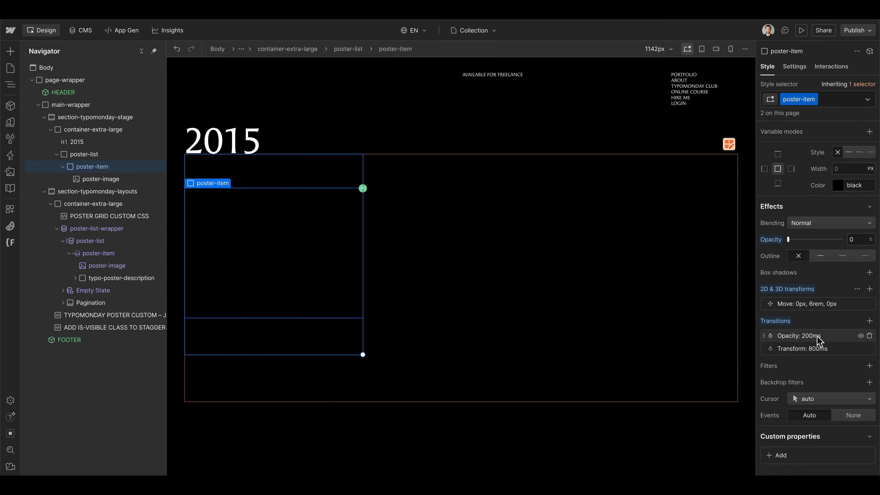
pyautogui.click(831, 99)
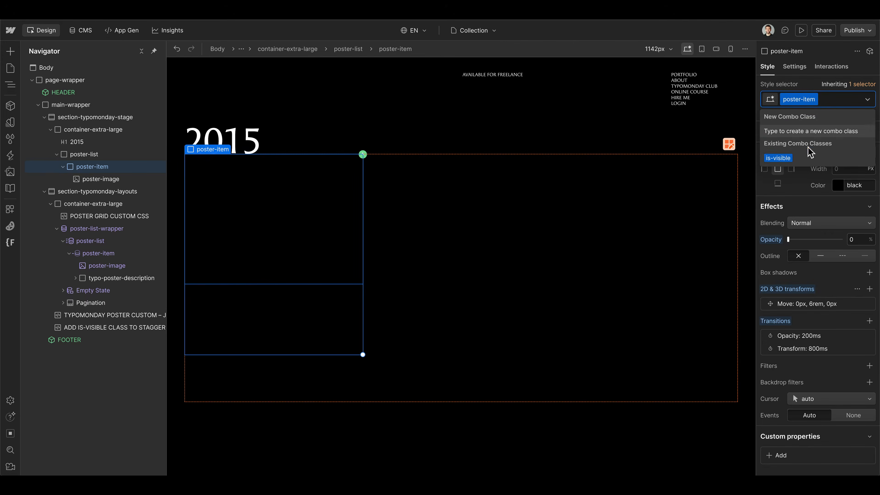
pyautogui.click(777, 158)
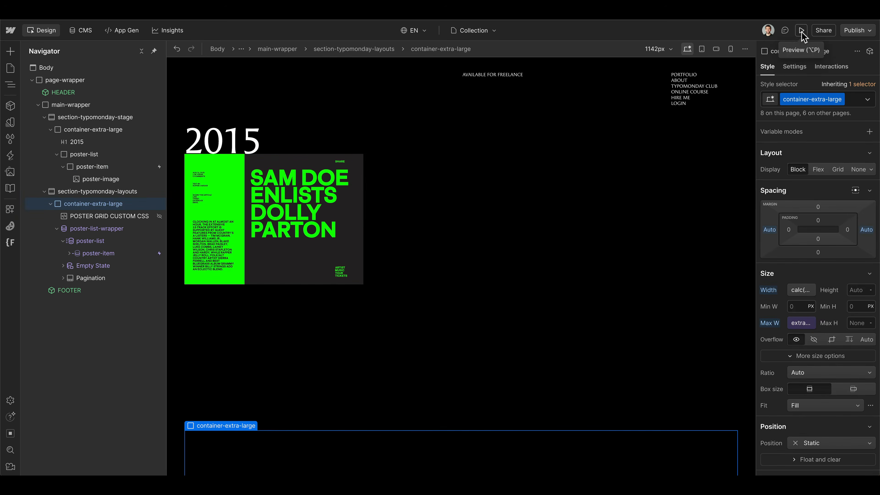
# Preview the page and check how the posters reveal on scroll through the grid, and return to the designer.
pyautogui.click(801, 31)
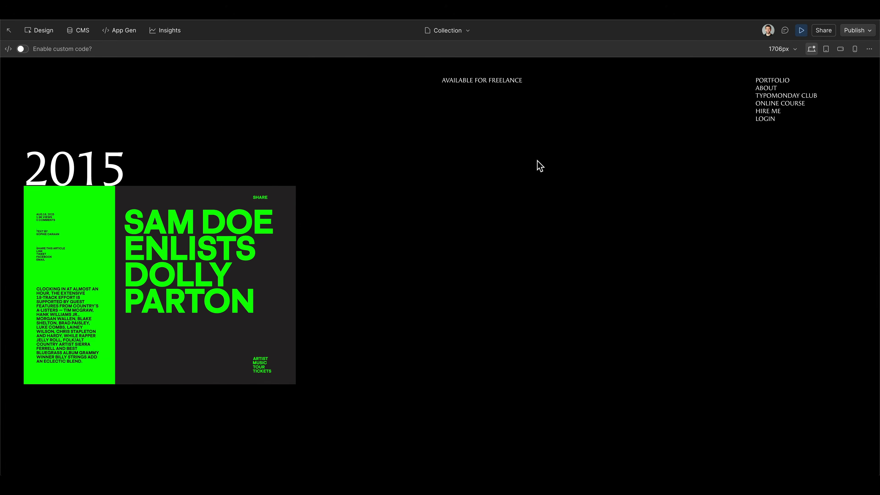
pyautogui.scroll(-15, 450, 261)
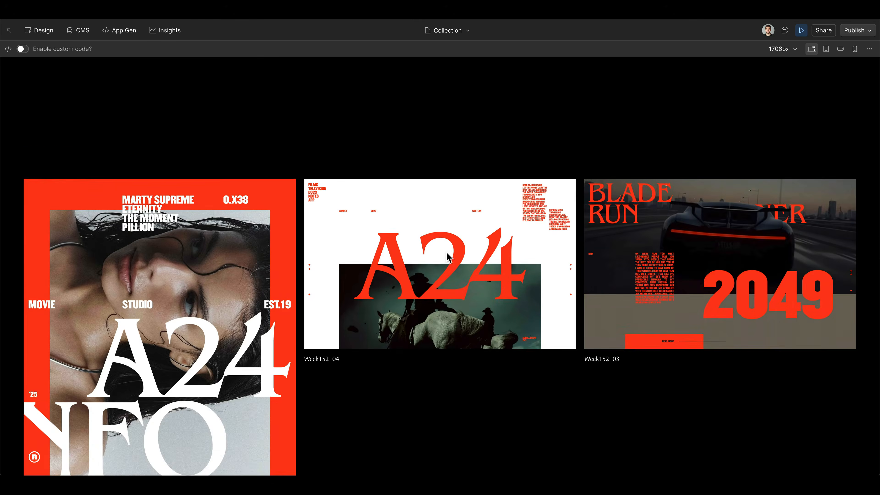
pyautogui.scroll(-15, 453, 264)
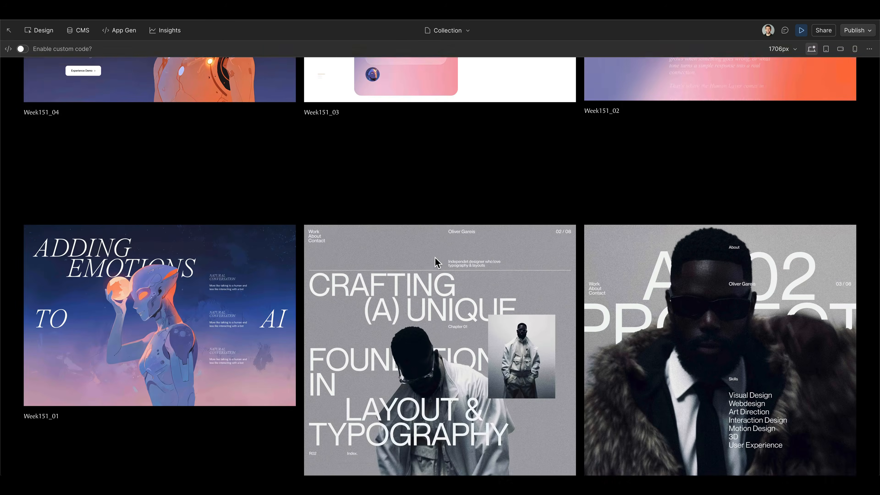
pyautogui.scroll(-15, 439, 258)
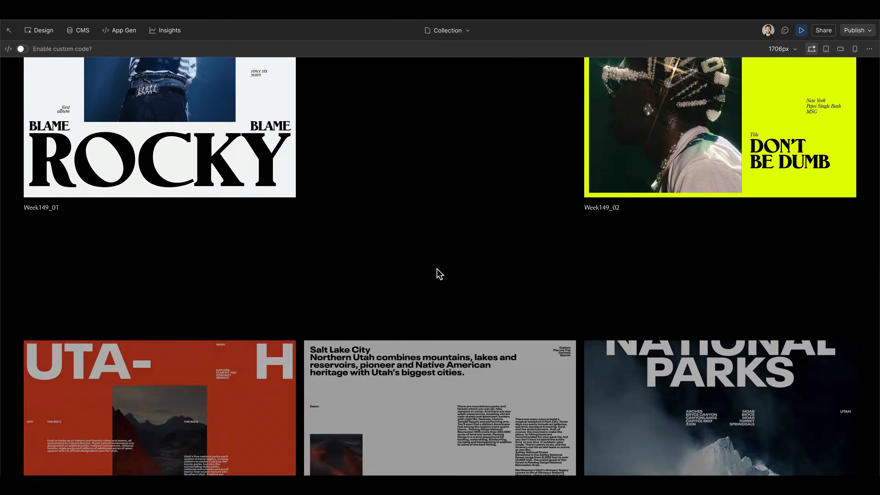
pyautogui.scroll(-12, 239, 195)
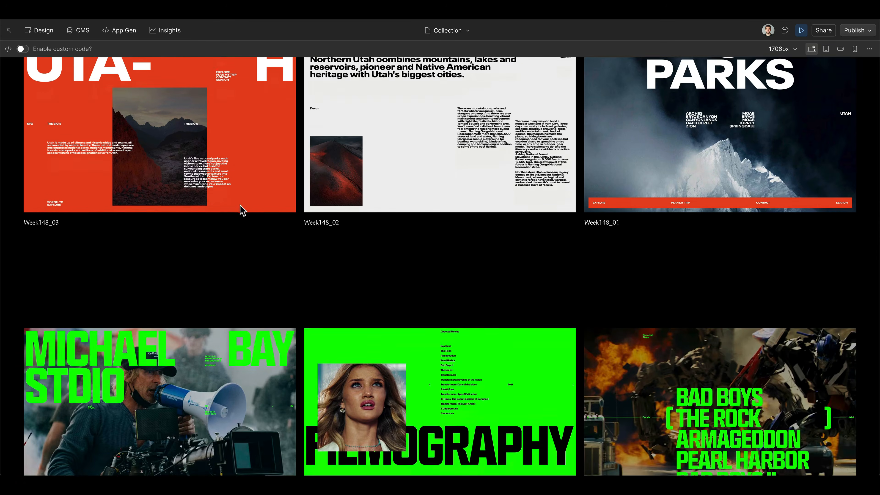
pyautogui.press('Escape')
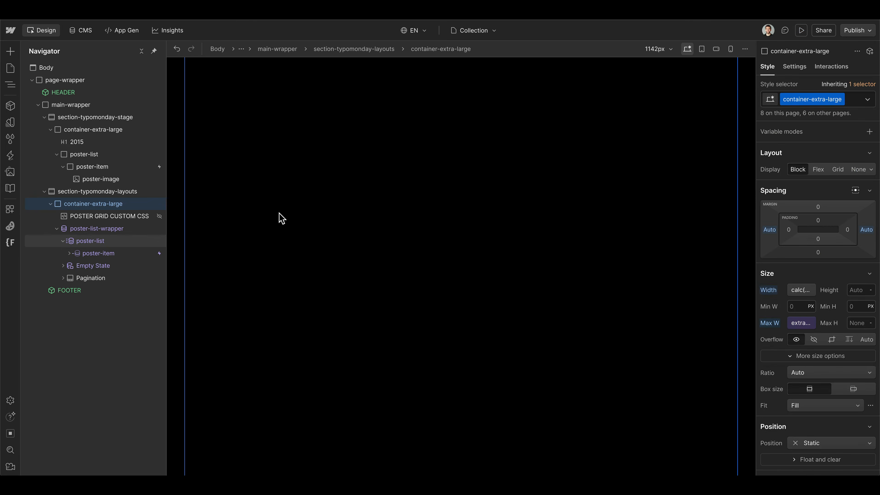
# Inspect the collection's poster-list and poster-item, and look through the structural states available for the poster-item class.
pyautogui.click(118, 253)
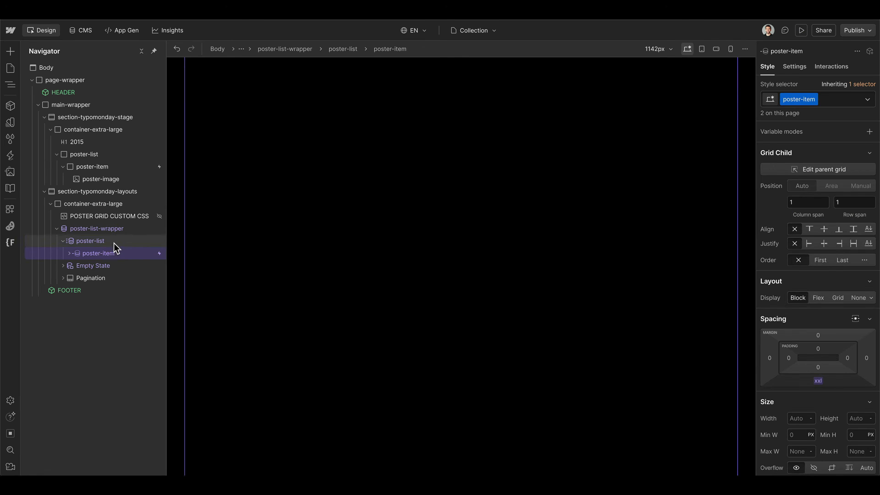
pyautogui.click(118, 241)
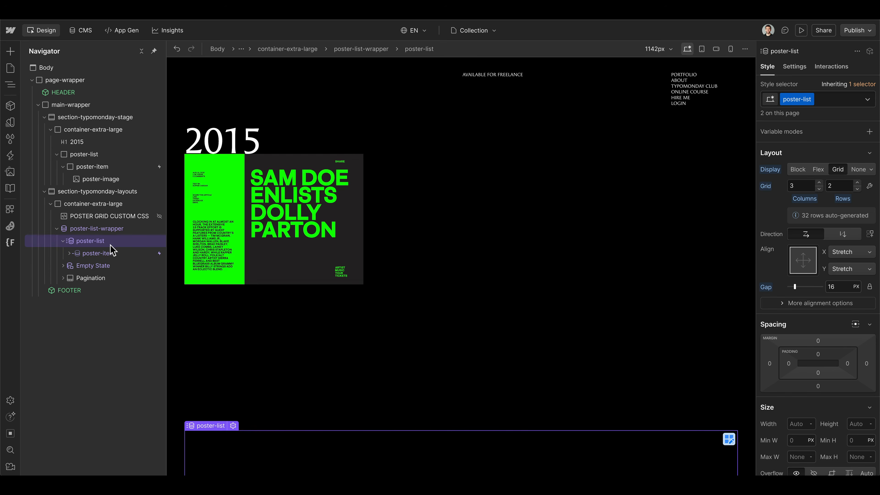
pyautogui.click(112, 253)
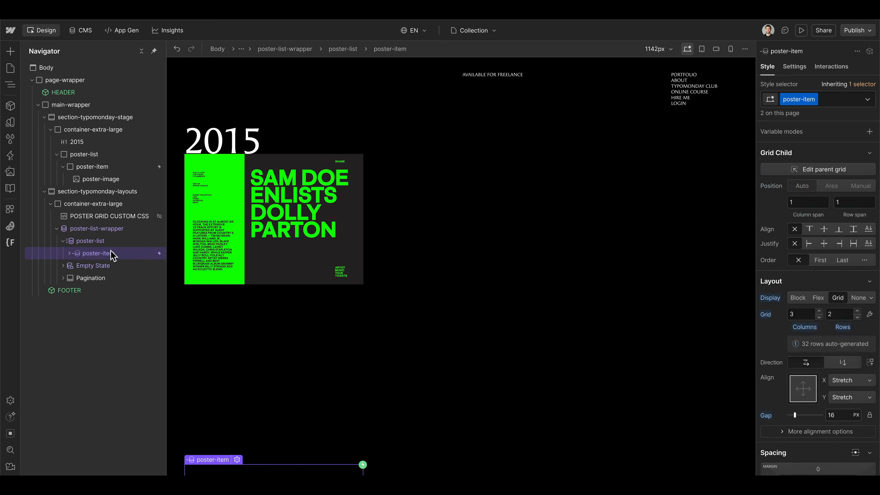
pyautogui.click(867, 100)
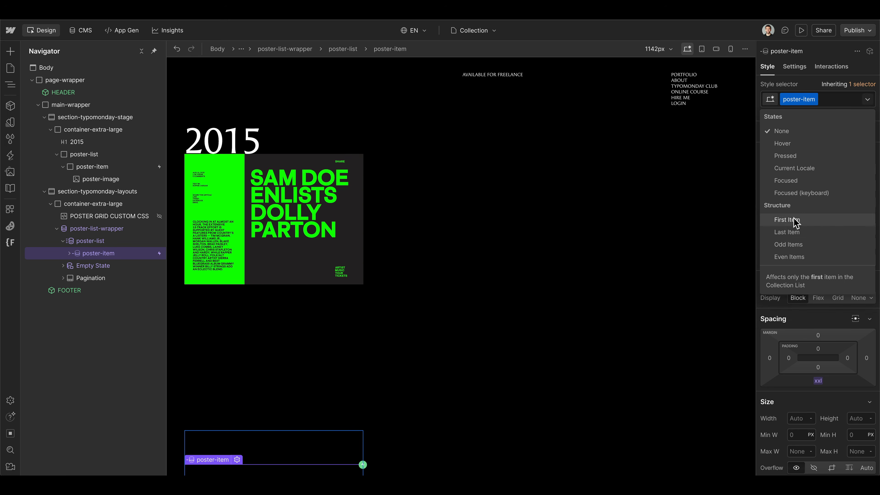
pyautogui.click(867, 99)
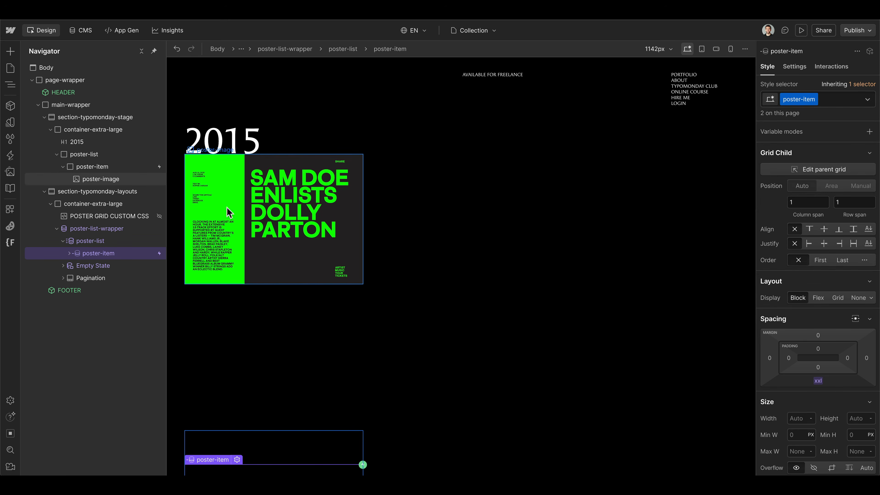
# In the POSTER GRID CUSTOM CSS embed, replace w-dyn-item with poster-item in the 3n + 1 stagger rule.
pyautogui.click(129, 217)
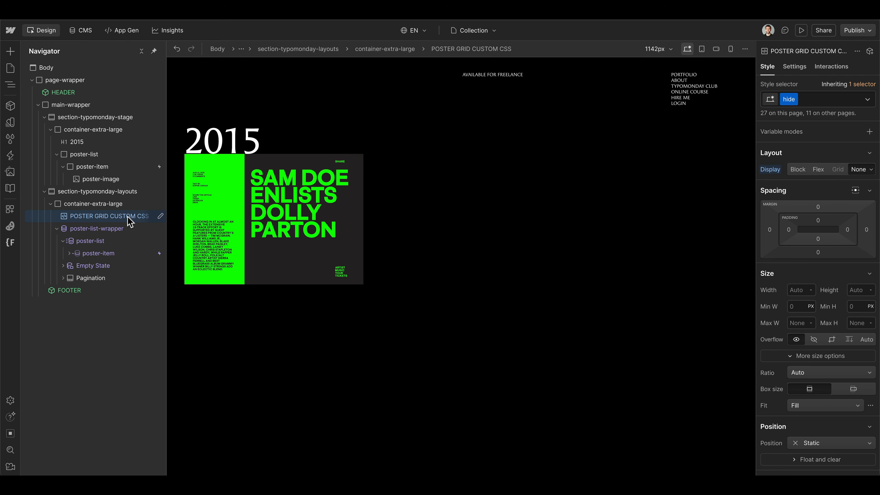
pyautogui.click(794, 66)
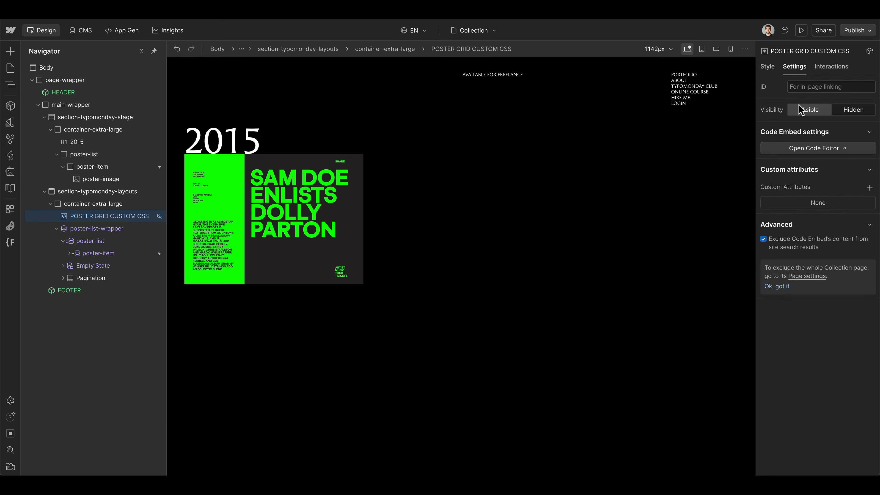
pyautogui.click(767, 67)
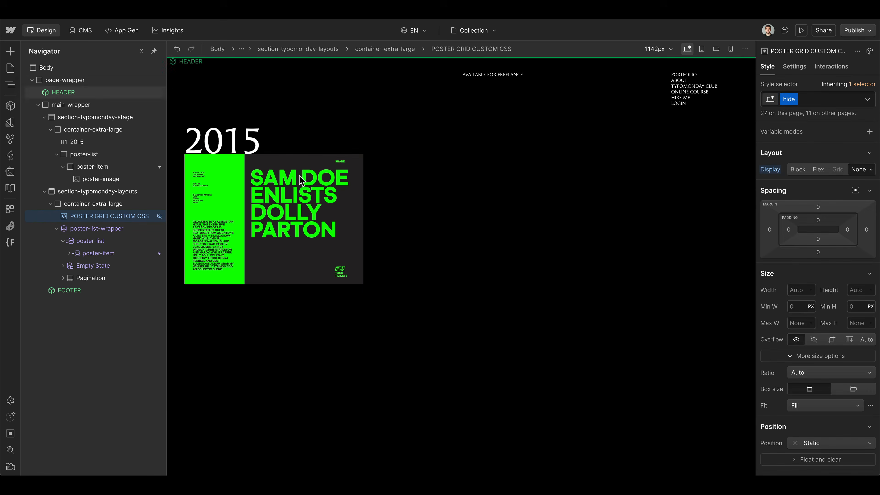
pyautogui.doubleClick(66, 218)
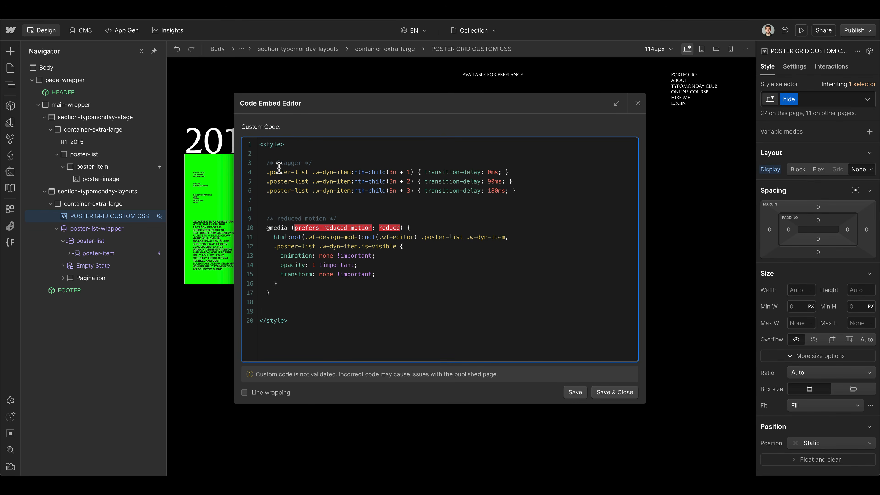
pyautogui.moveTo(270, 171); pyautogui.dragTo(305, 171)
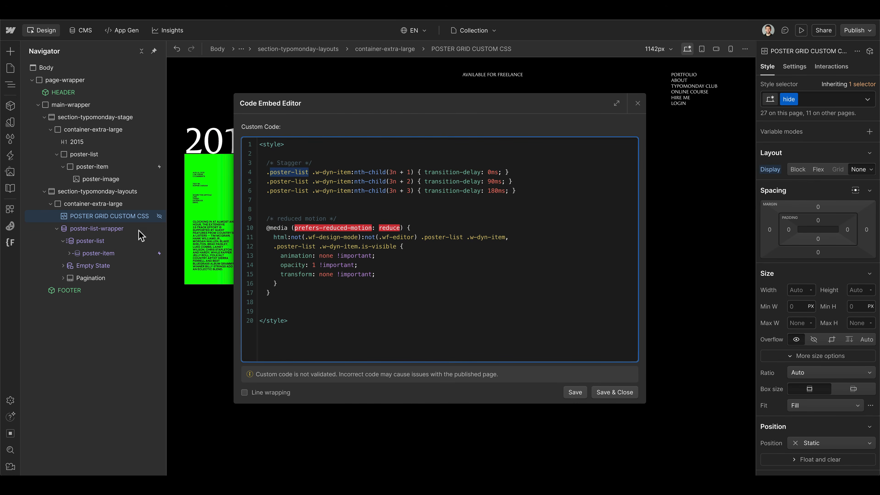
pyautogui.moveTo(315, 171); pyautogui.dragTo(344, 168)
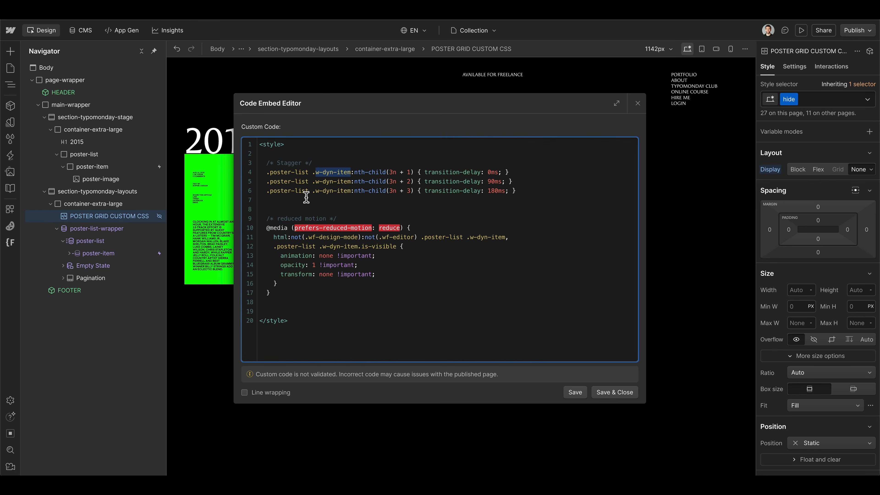
pyautogui.write('poster-item')
pyautogui.doubleClick(316, 173)
pyautogui.click(361, 172)
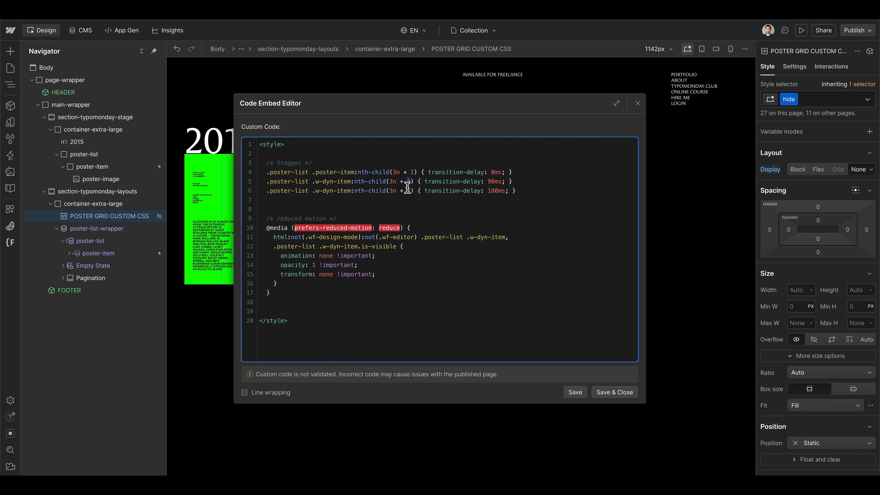
# Try adding a 3n + 4 stagger rule duplicated from the 3n + 3 rule, and remove it again.
pyautogui.press('Return')
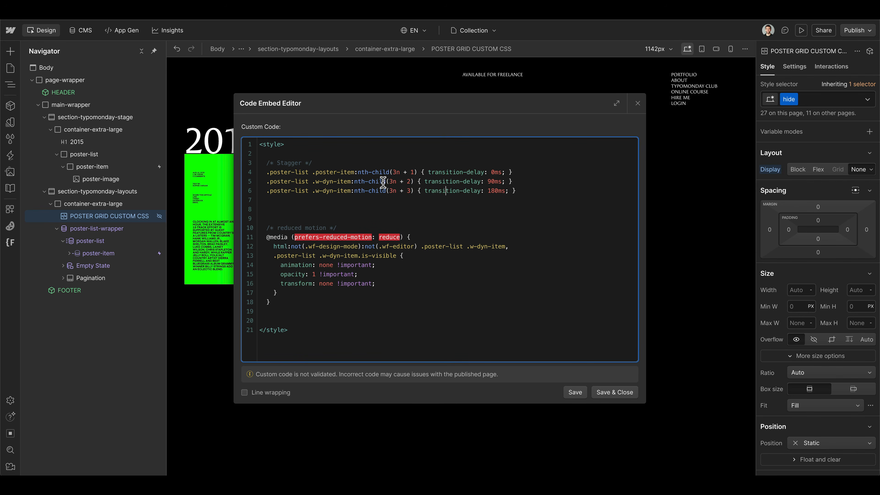
pyautogui.click(406, 189)
pyautogui.click(466, 191)
pyautogui.hotkey('ctrl', 'z')
pyautogui.moveTo(516, 191); pyautogui.dragTo(255, 193)
pyautogui.hotkey('ctrl', 'c')
pyautogui.click(530, 191)
pyautogui.press('Return')
pyautogui.hotkey('ctrl', 'v')
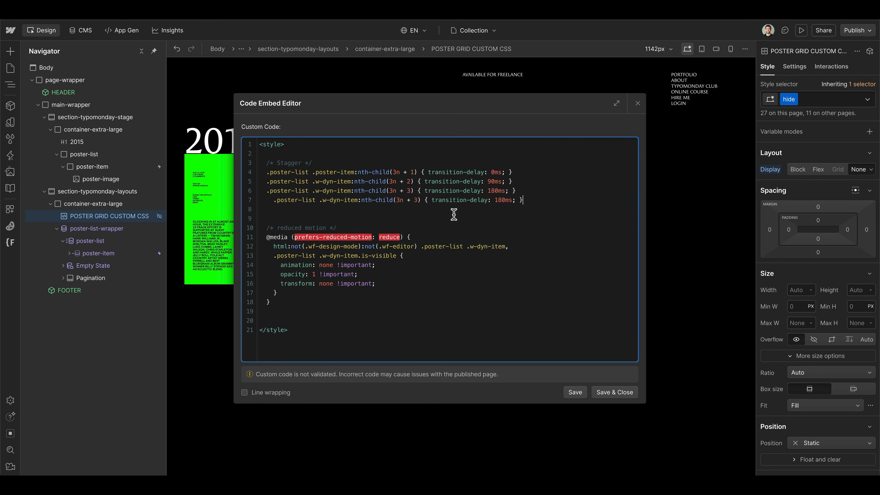
pyautogui.doubleClick(417, 199)
pyautogui.write('4')
pyautogui.doubleClick(499, 199)
pyautogui.press('End')
pyautogui.hotkey('shift', 'Home')
pyautogui.press('BackSpace')
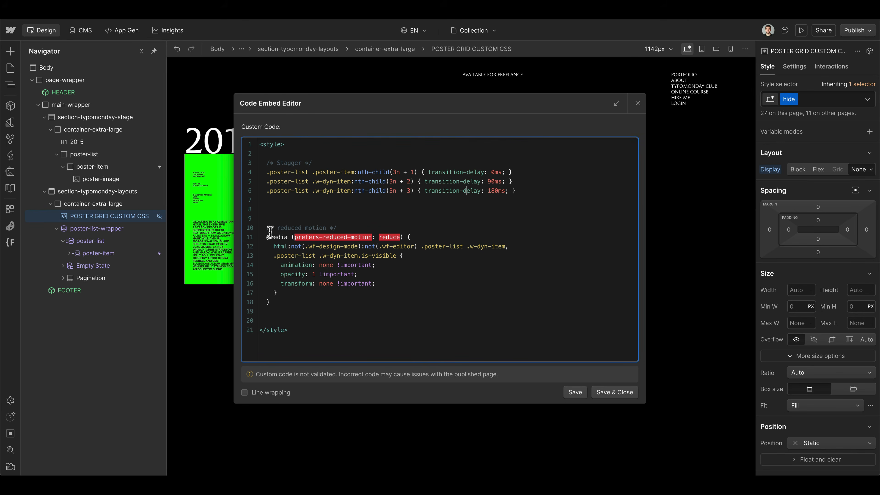
# Review the reduced-motion media query and its opacity and transform overrides in the embed code, and close the code editor.
pyautogui.moveTo(269, 239); pyautogui.dragTo(291, 310)
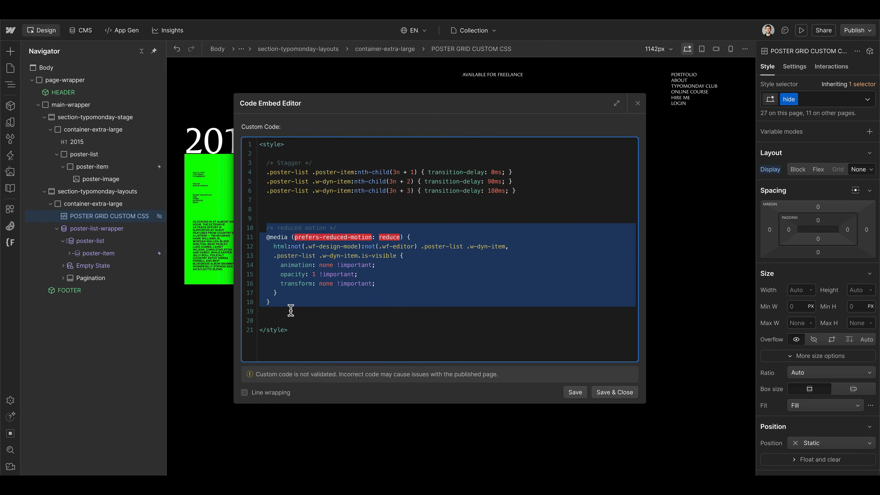
pyautogui.click(298, 246)
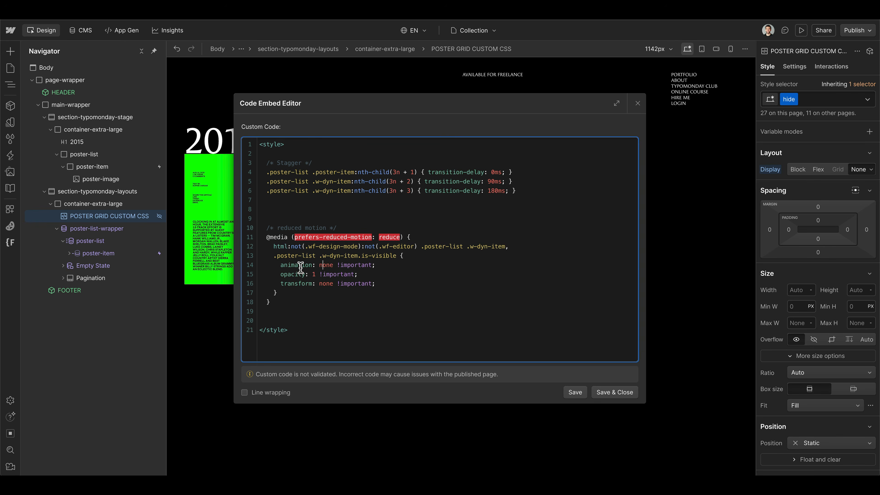
pyautogui.moveTo(294, 274); pyautogui.dragTo(309, 277)
pyautogui.click(323, 289)
pyautogui.press('Escape')
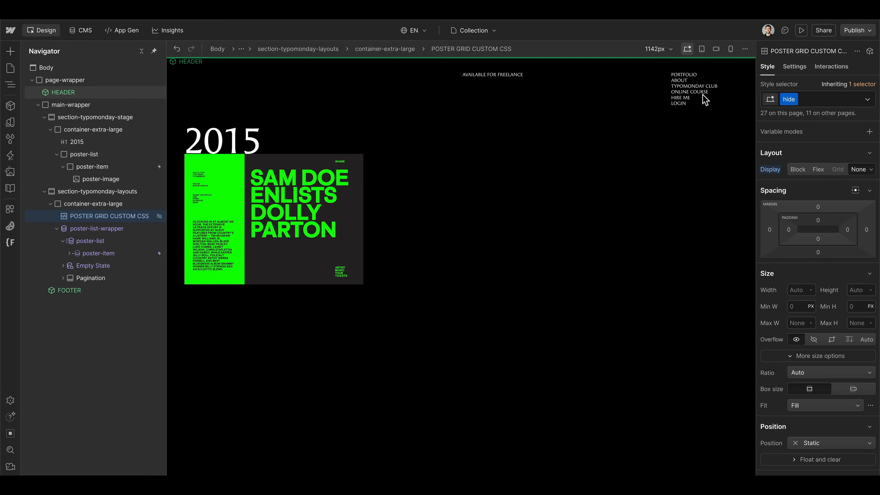
# Preview the page, check the staggered poster reveal while scrolling through the grid, and return to the designer.
pyautogui.click(801, 30)
pyautogui.scroll(-15, 493, 230)
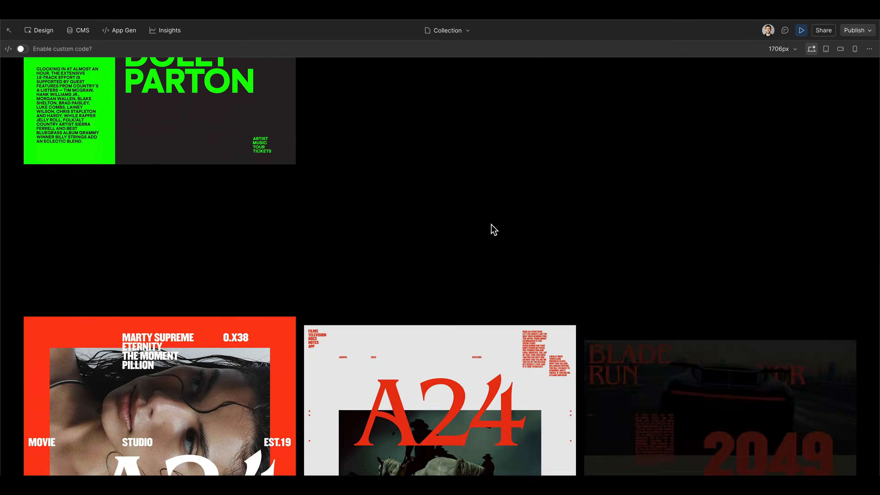
pyautogui.scroll(-15, 491, 230)
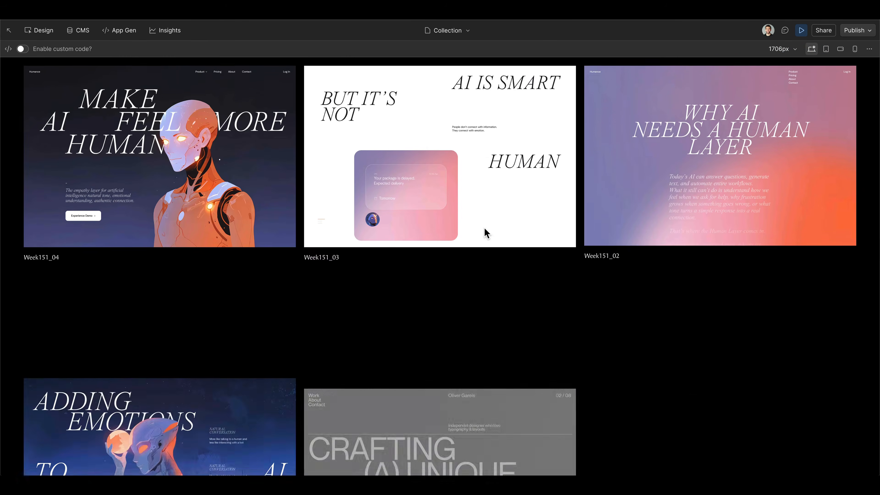
pyautogui.scroll(-10, 485, 235)
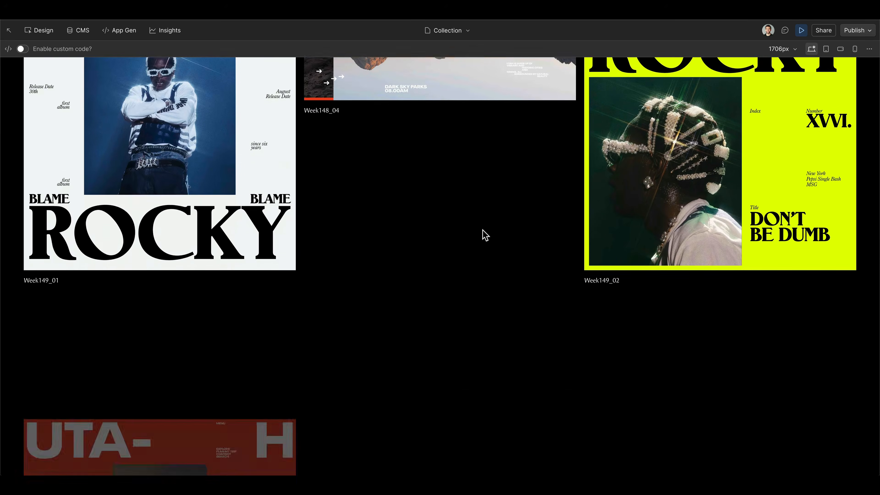
pyautogui.scroll(2, 479, 237)
pyautogui.press('super+shift+p')
# Inspect the hidden posters on the canvas and the collection poster-item's opacity, transform and transition settings.
pyautogui.scroll(-3, 375, 330)
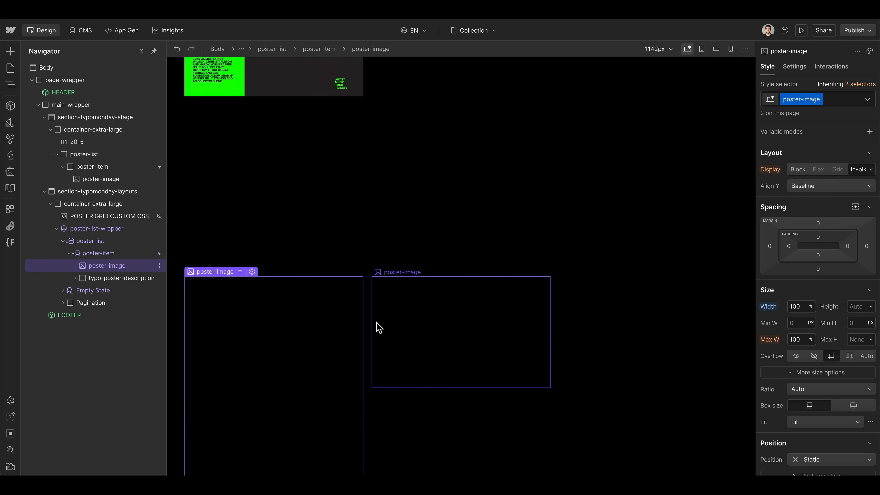
pyautogui.click(379, 258)
pyautogui.click(382, 332)
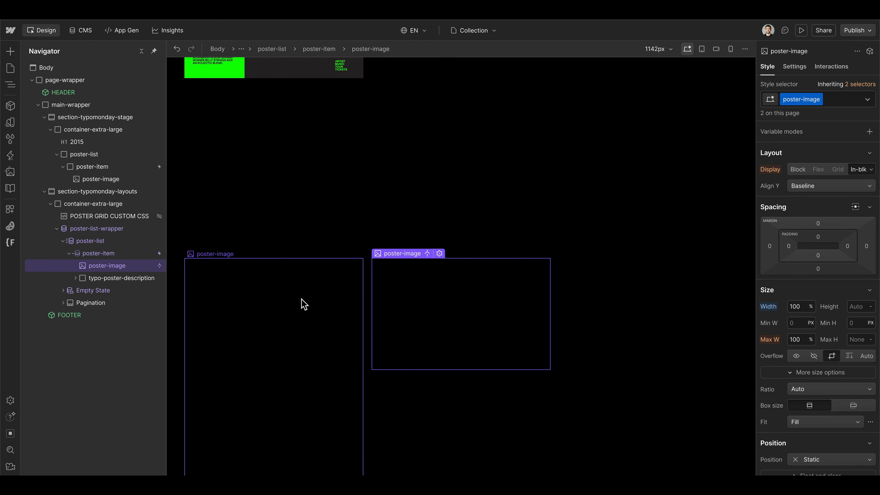
pyautogui.click(304, 302)
pyautogui.scroll(-3, 867, 325)
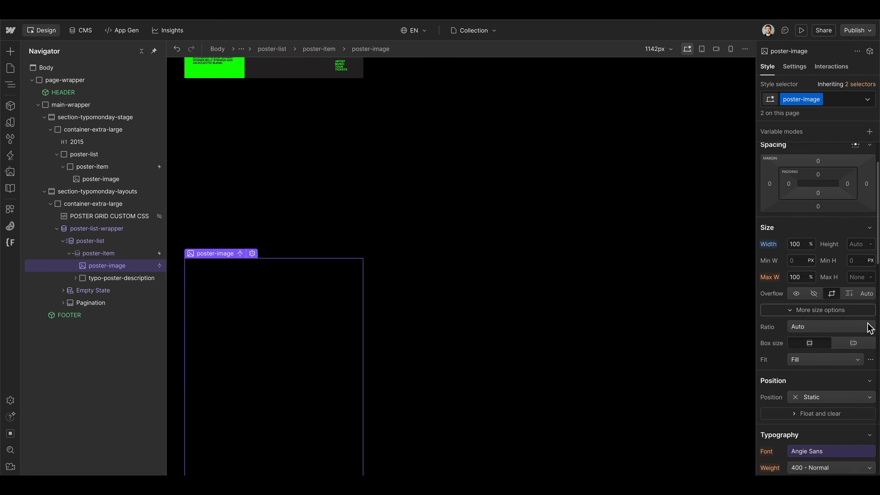
pyautogui.scroll(-10, 867, 327)
pyautogui.click(135, 252)
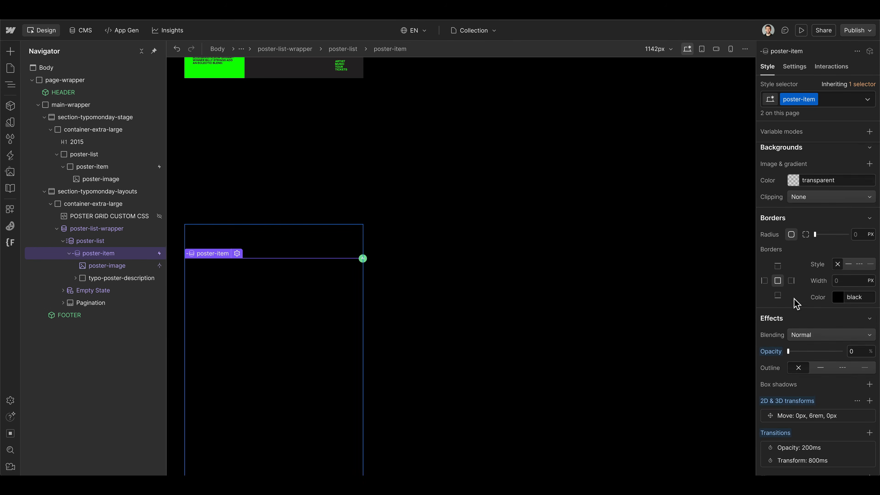
pyautogui.scroll(-1, 796, 306)
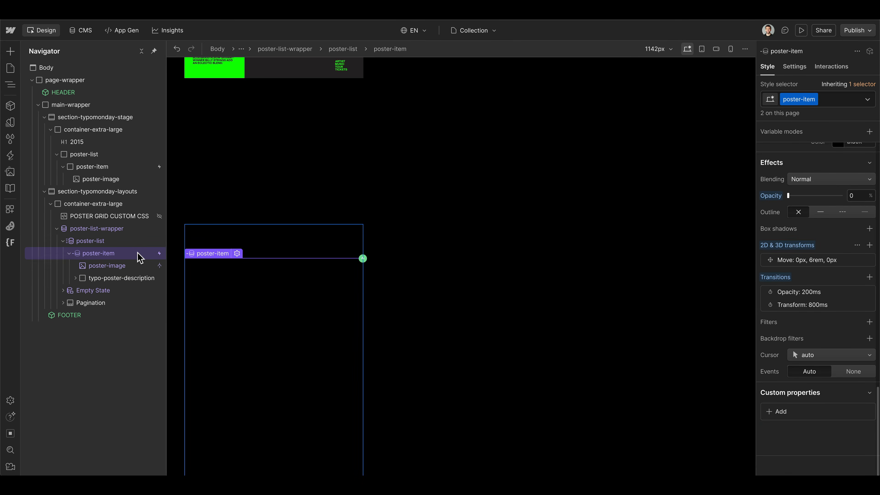
# In the POSTER GRID CUSTOM CSS embed, add an empty .wf-design-mode .poster-item rule above the reduced motion block.
pyautogui.doubleClick(64, 218)
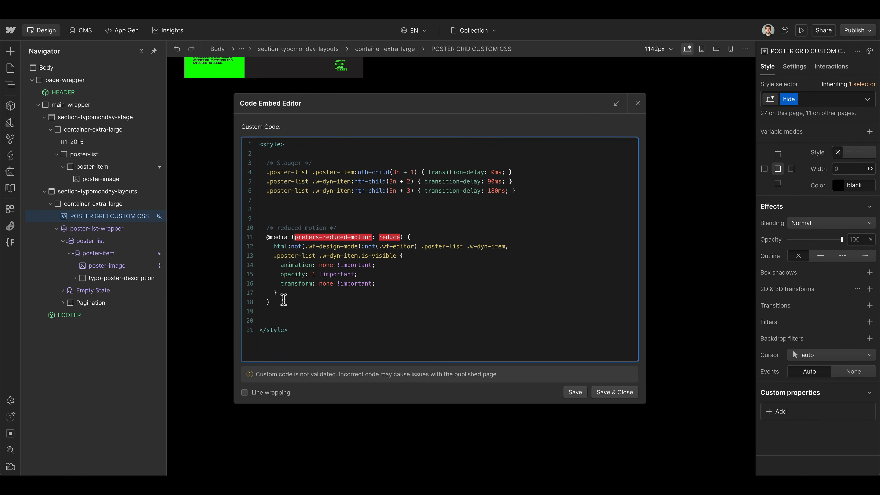
pyautogui.keyDown('shift'); pyautogui.click(251, 238); pyautogui.keyUp('shift')
pyautogui.click(274, 247)
pyautogui.press('Return')
pyautogui.write('.wf-design-mode')
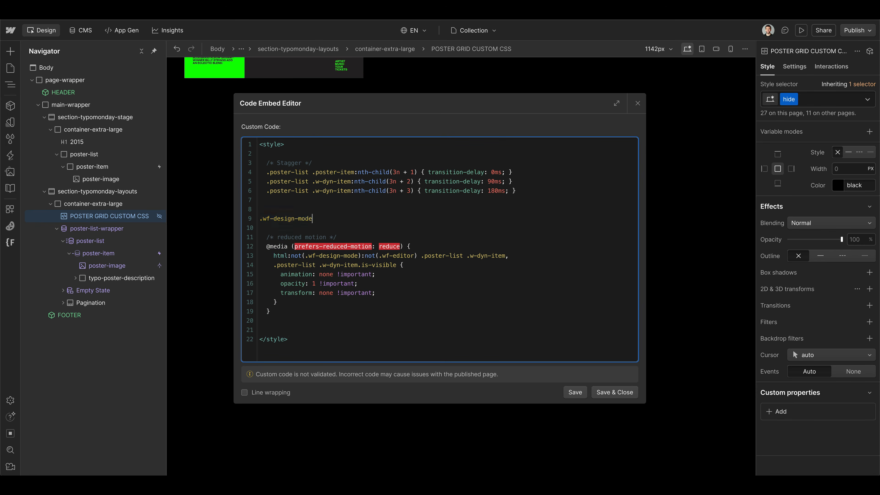
pyautogui.hotkey('ctrl', 'a')
pyautogui.click(317, 215)
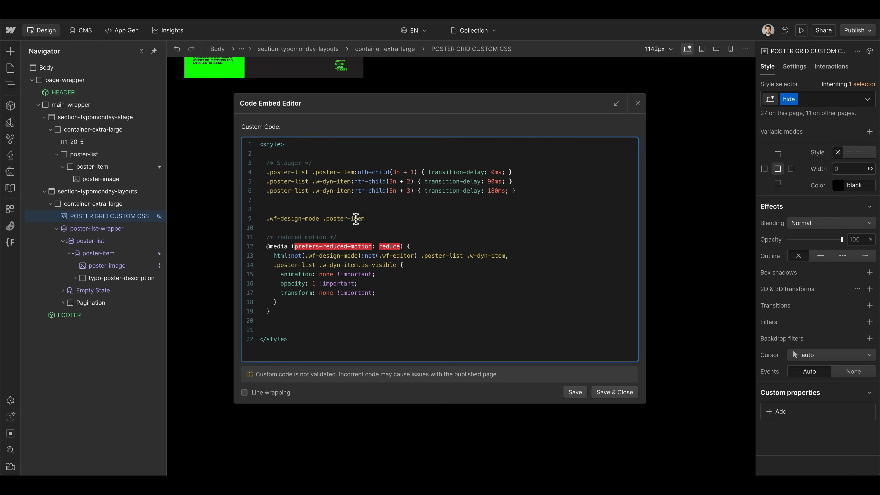
pyautogui.write('.poster-item {')
pyautogui.press('Return')
pyautogui.press('Return')
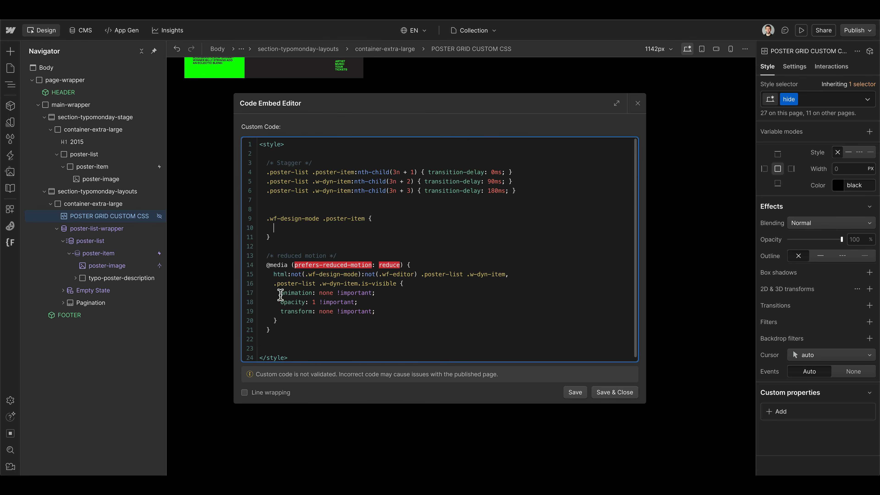
# Copy opacity: 1 !important and transform: none !important into the .wf-design-mode .poster-item rule, and save and close the embed.
pyautogui.moveTo(377, 310); pyautogui.dragTo(261, 300)
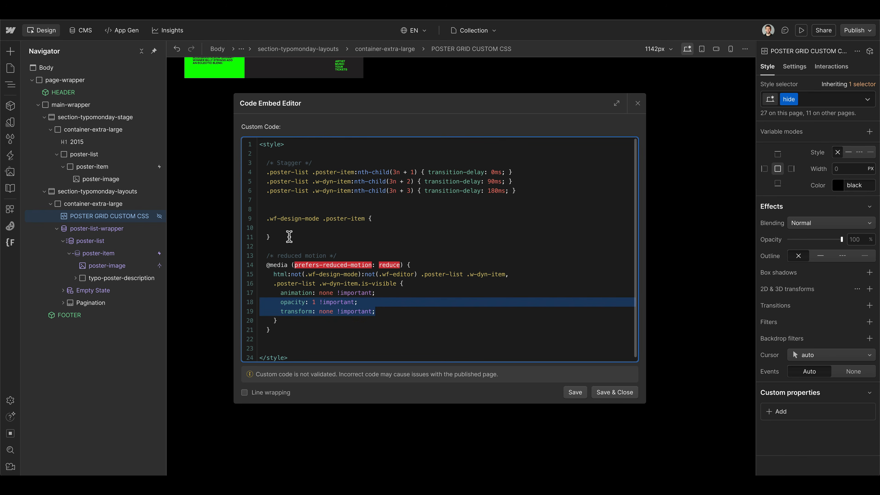
pyautogui.hotkey('ctrl', 'c')
pyautogui.click(303, 228)
pyautogui.hotkey('ctrl', 'v')
pyautogui.hotkey('ctrl', 'a')
pyautogui.click(344, 237)
pyautogui.click(573, 391)
pyautogui.click(613, 392)
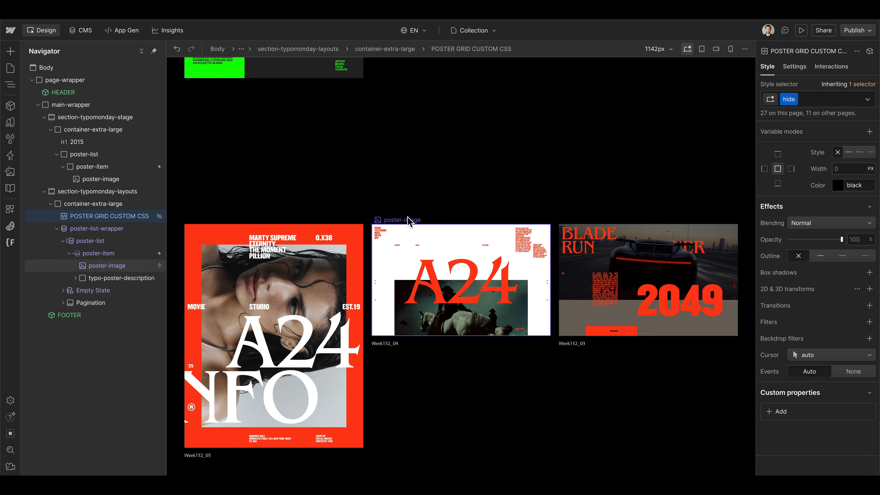
# Check the posters throughout the grid on the design canvas, and reopen the custom CSS embed's code.
pyautogui.scroll(-10, 440, 284)
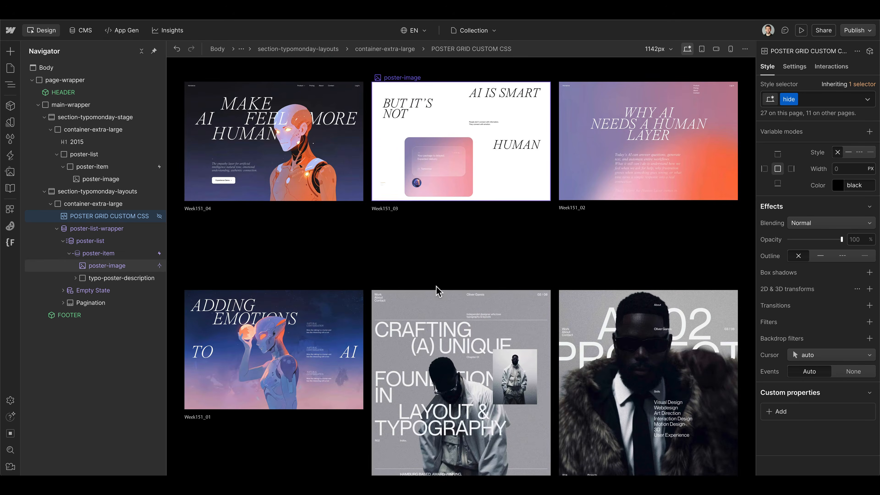
pyautogui.scroll(-1, 437, 291)
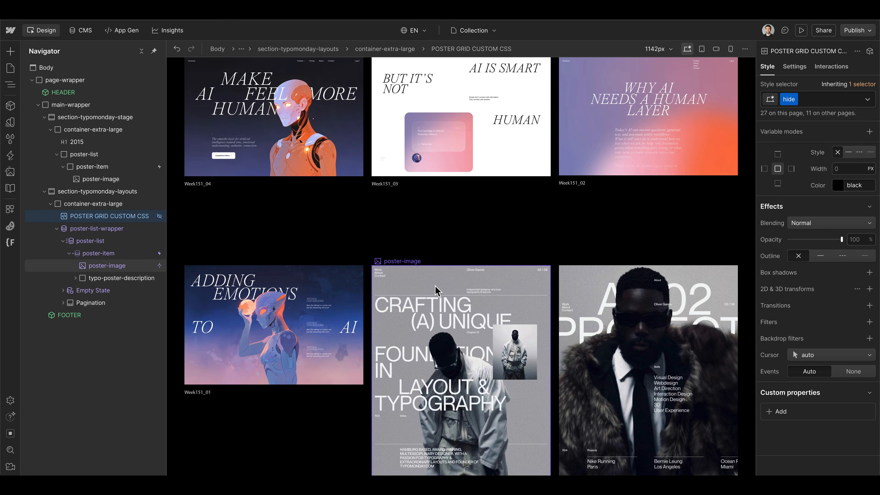
pyautogui.press('Return')
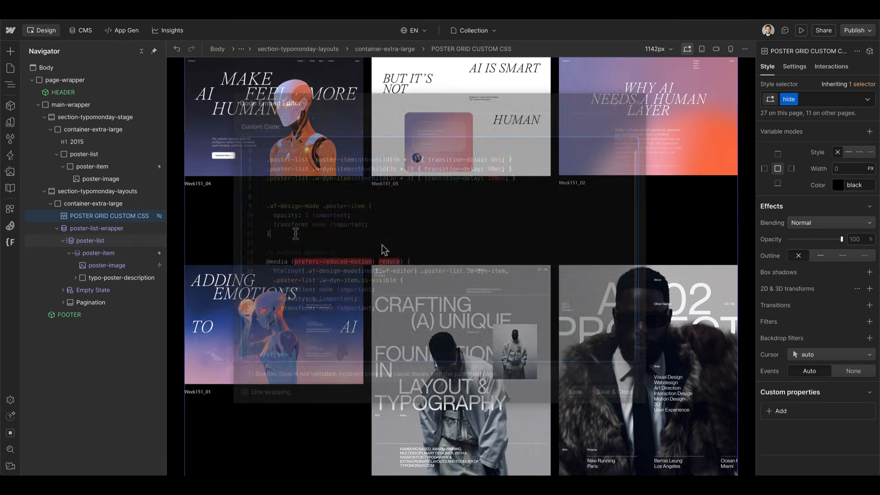
# Close and reopen the POSTER GRID CUSTOM CSS embed, and highlight the .wf-design-mode .poster-item rule for review.
pyautogui.click(604, 393)
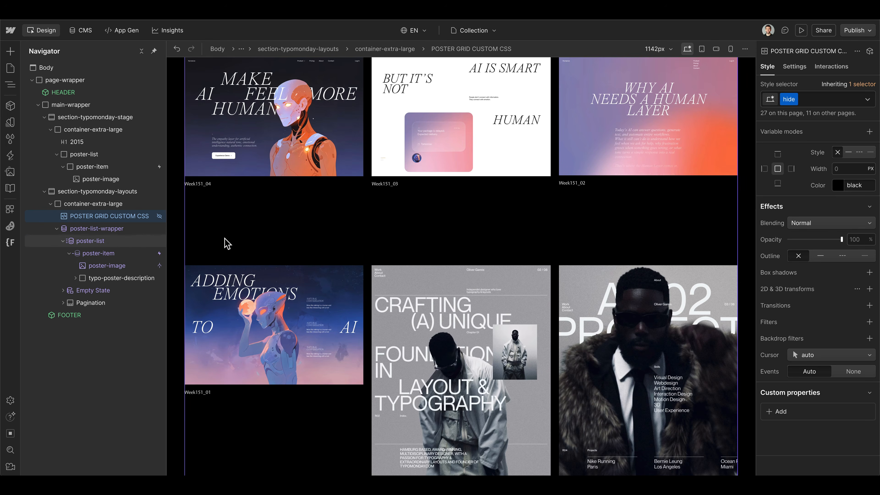
pyautogui.press('Return')
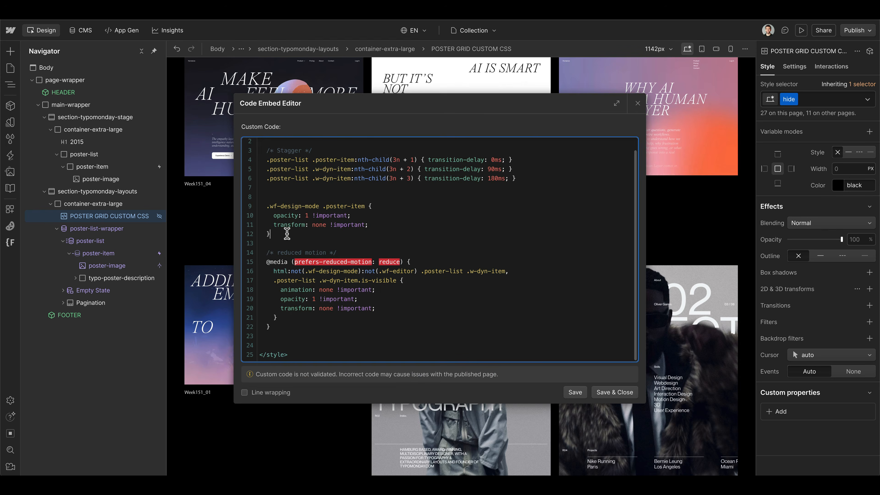
pyautogui.moveTo(286, 233); pyautogui.dragTo(252, 209)
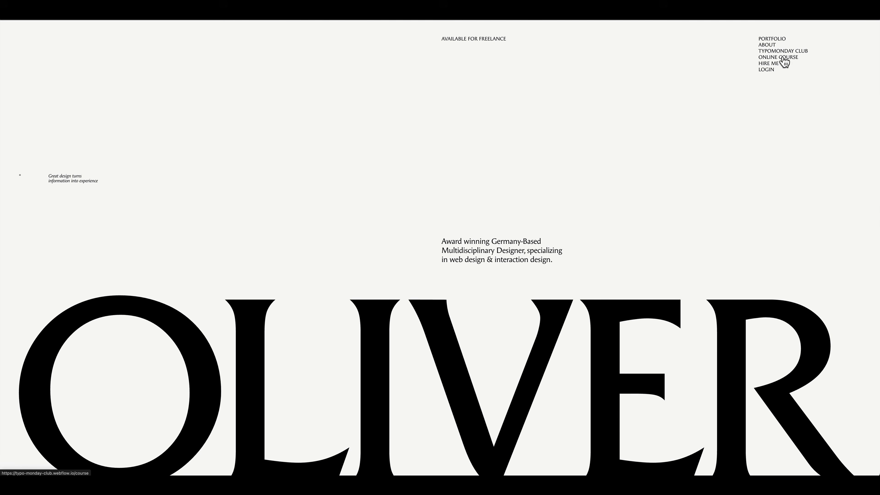
# Open the designer website's Online Course page and look through it from the course breakdown to the Your Future section.
pyautogui.click(792, 56)
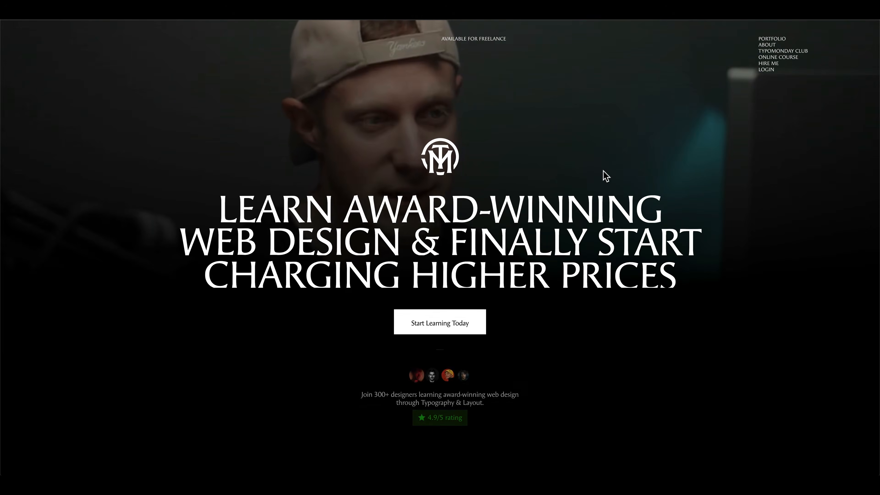
pyautogui.scroll(-10, 605, 177)
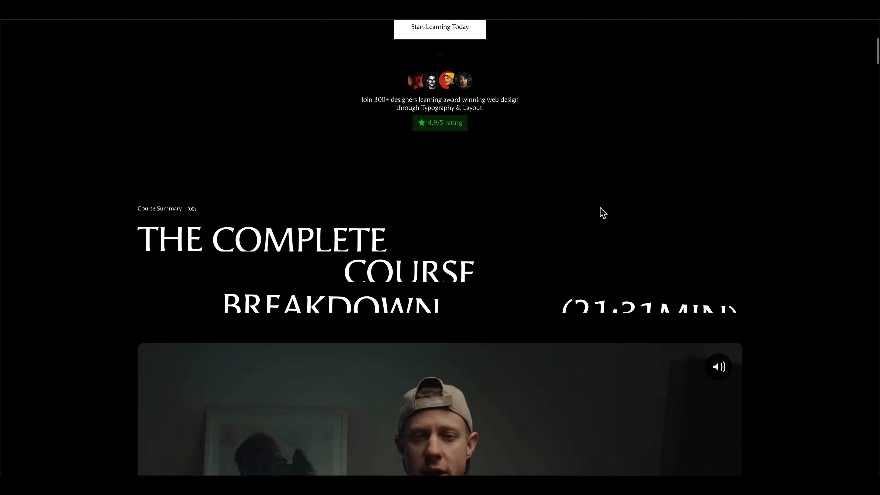
pyautogui.scroll(-10, 604, 220)
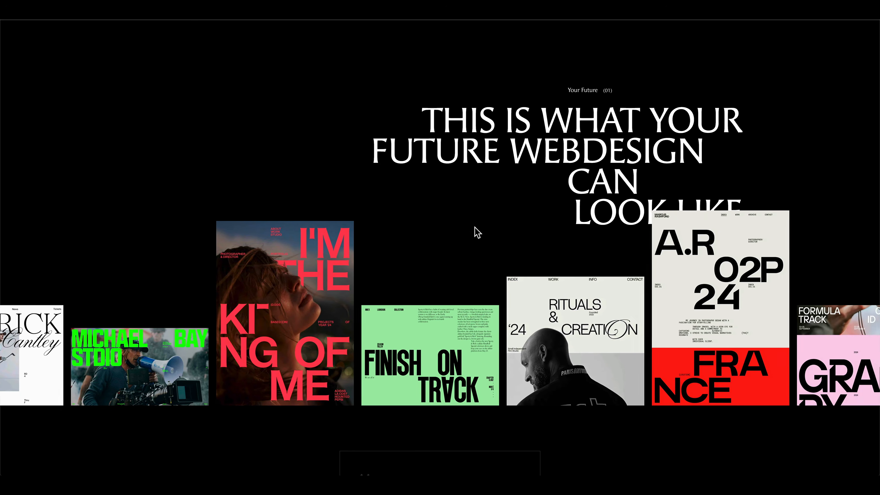
pyautogui.moveTo(477, 232)
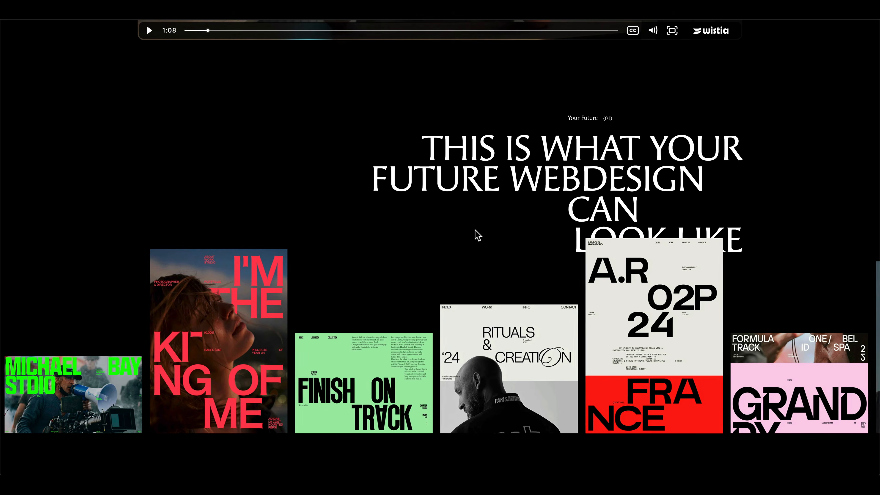